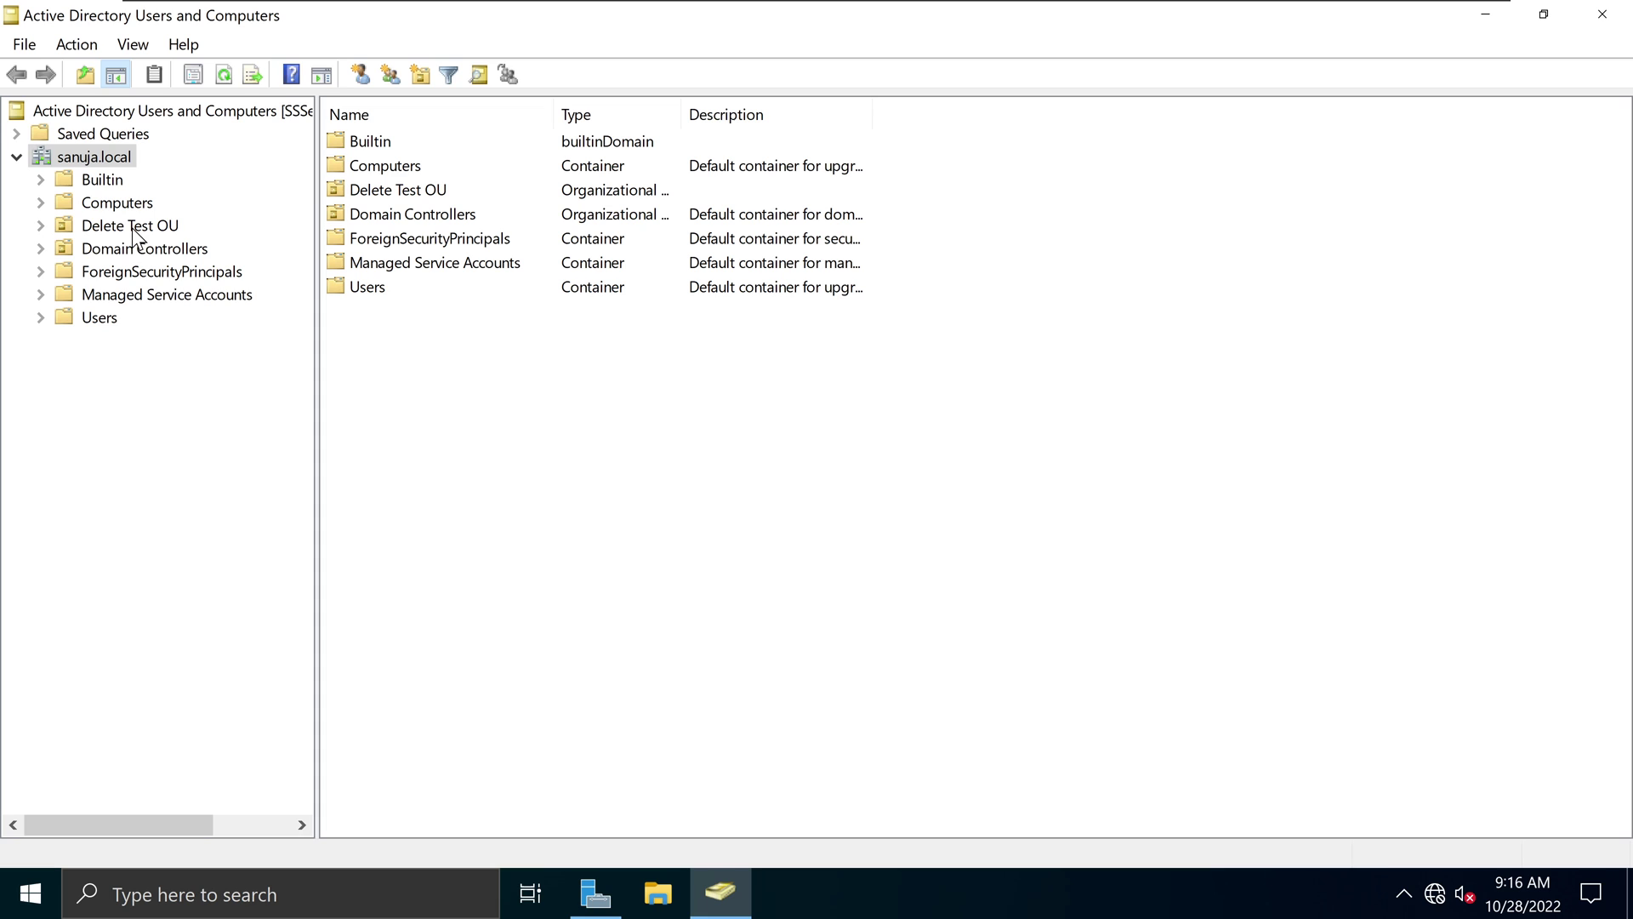
pyautogui.click(159, 230)
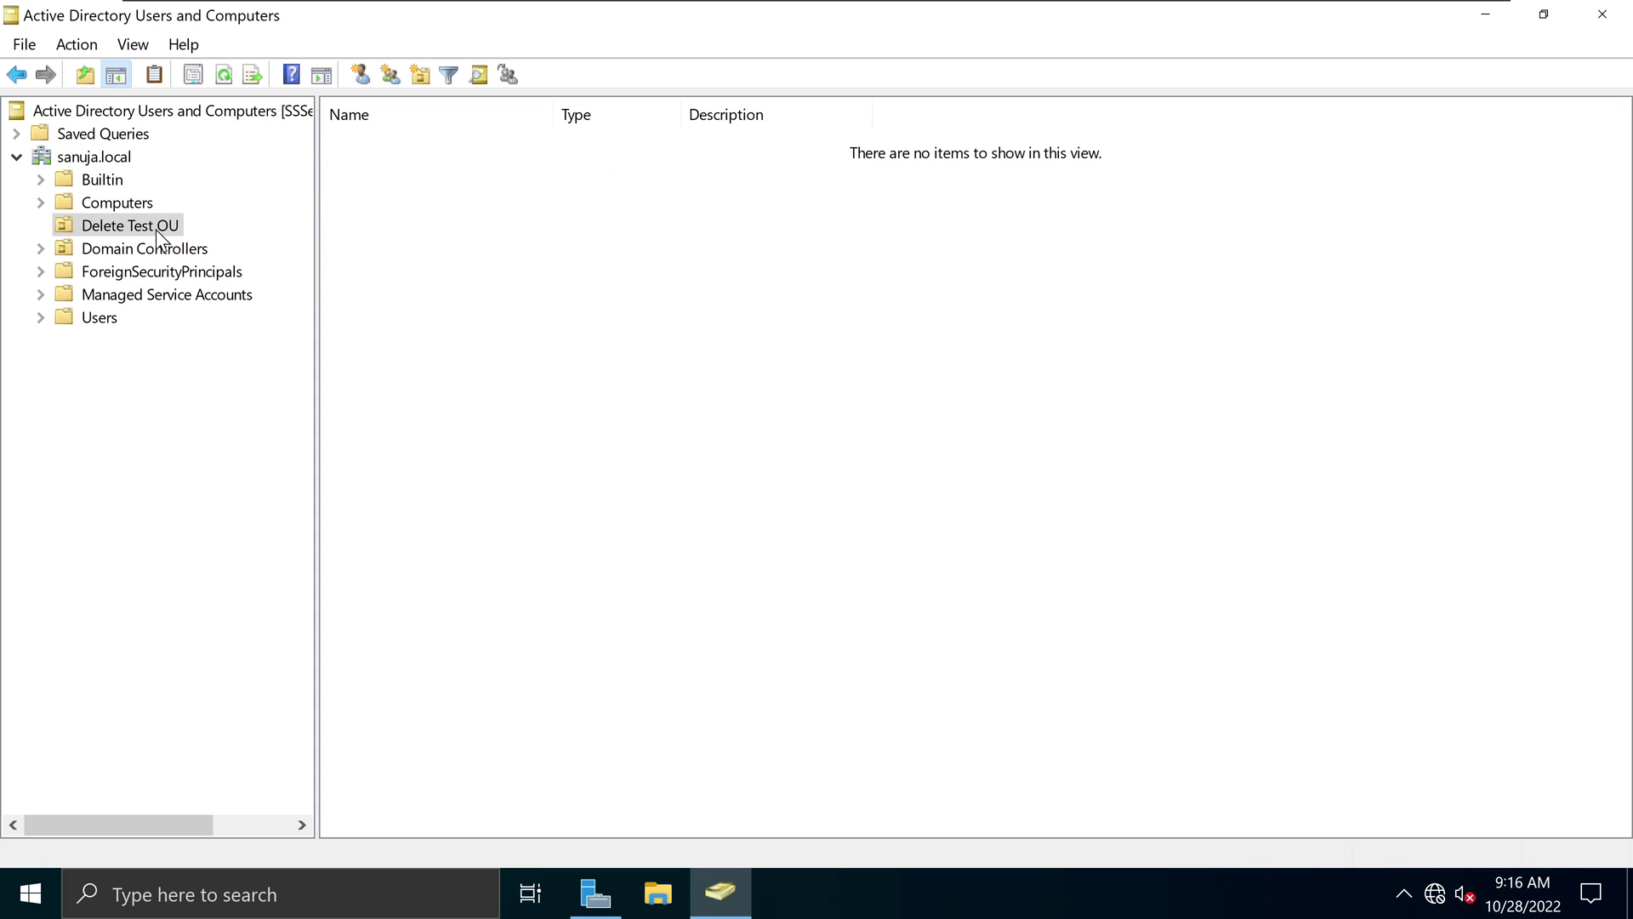
pyautogui.rightClick(156, 228)
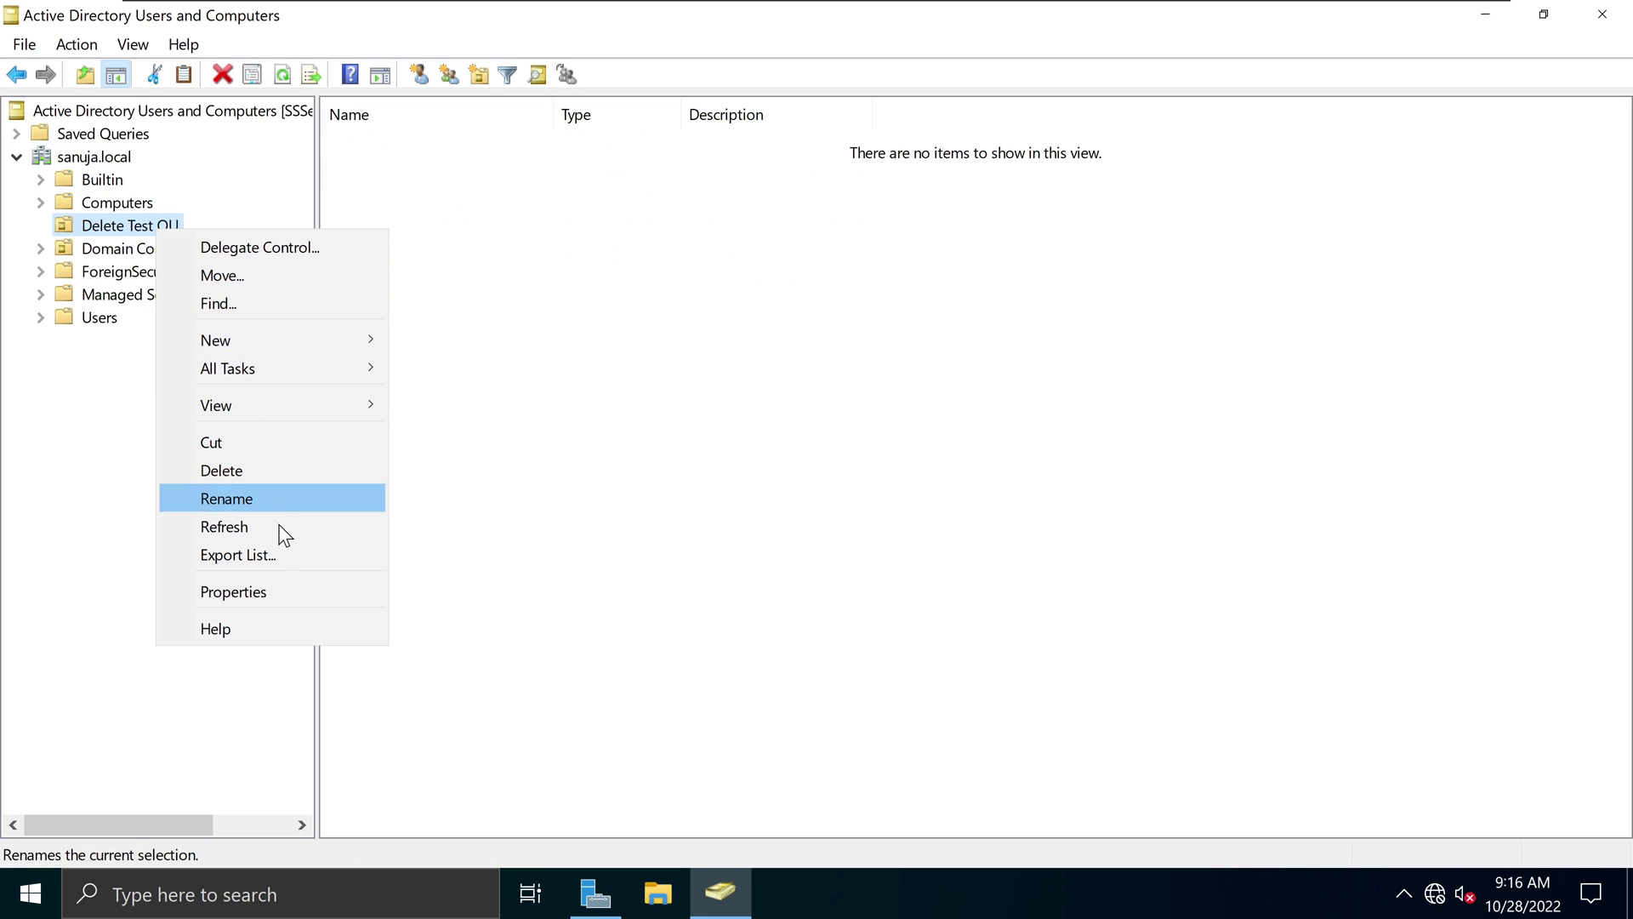
pyautogui.click(250, 469)
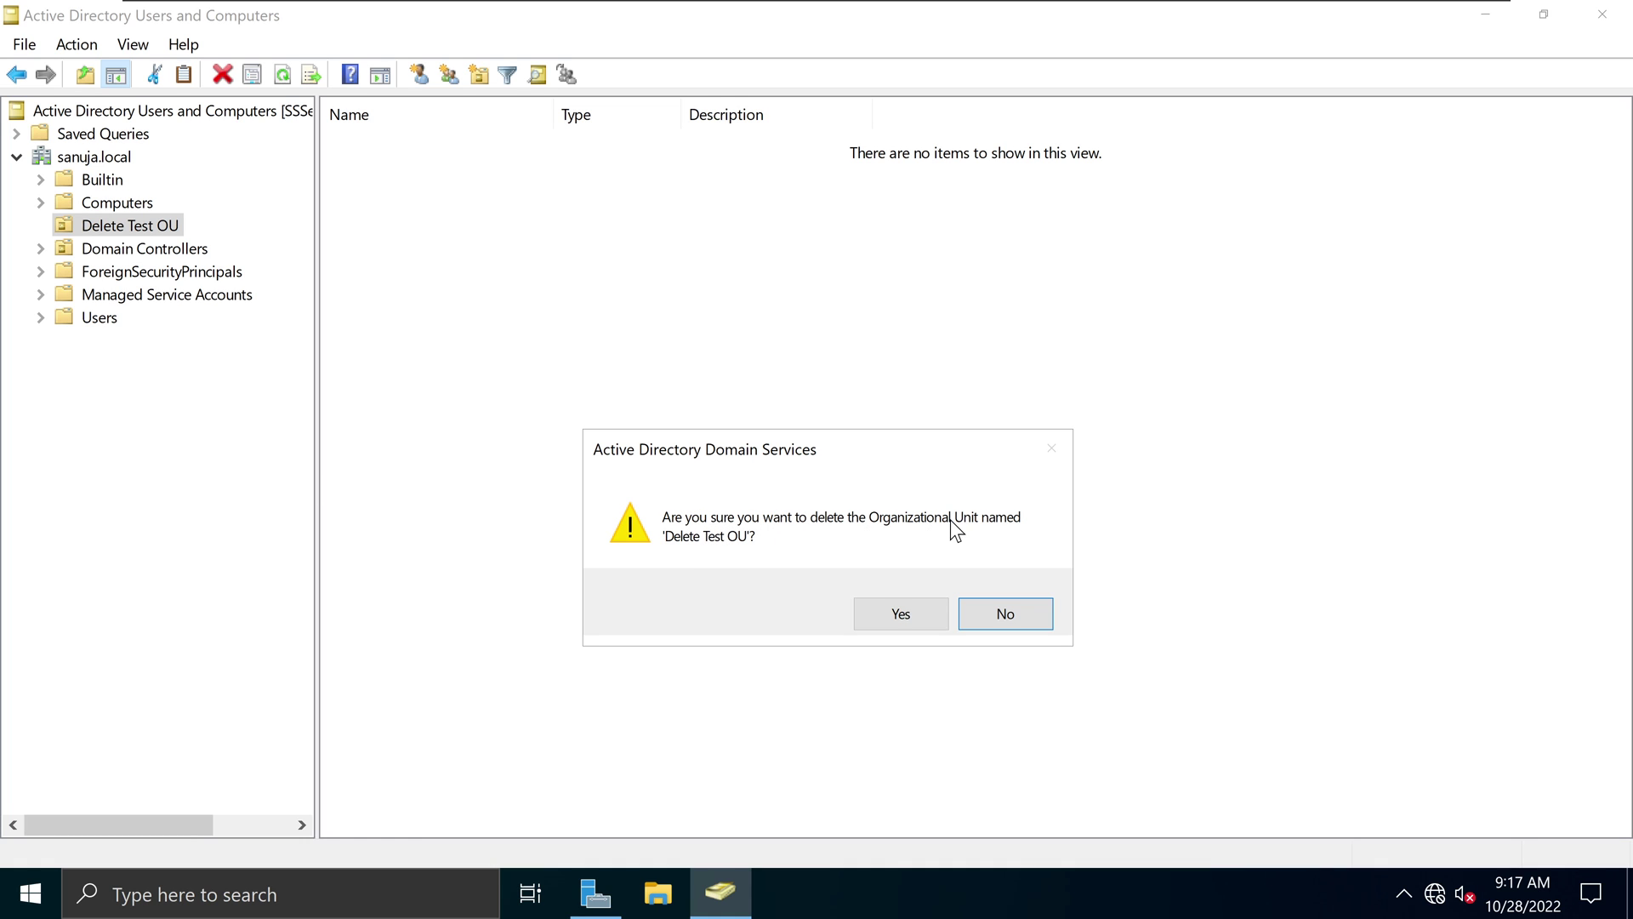
pyautogui.click(902, 616)
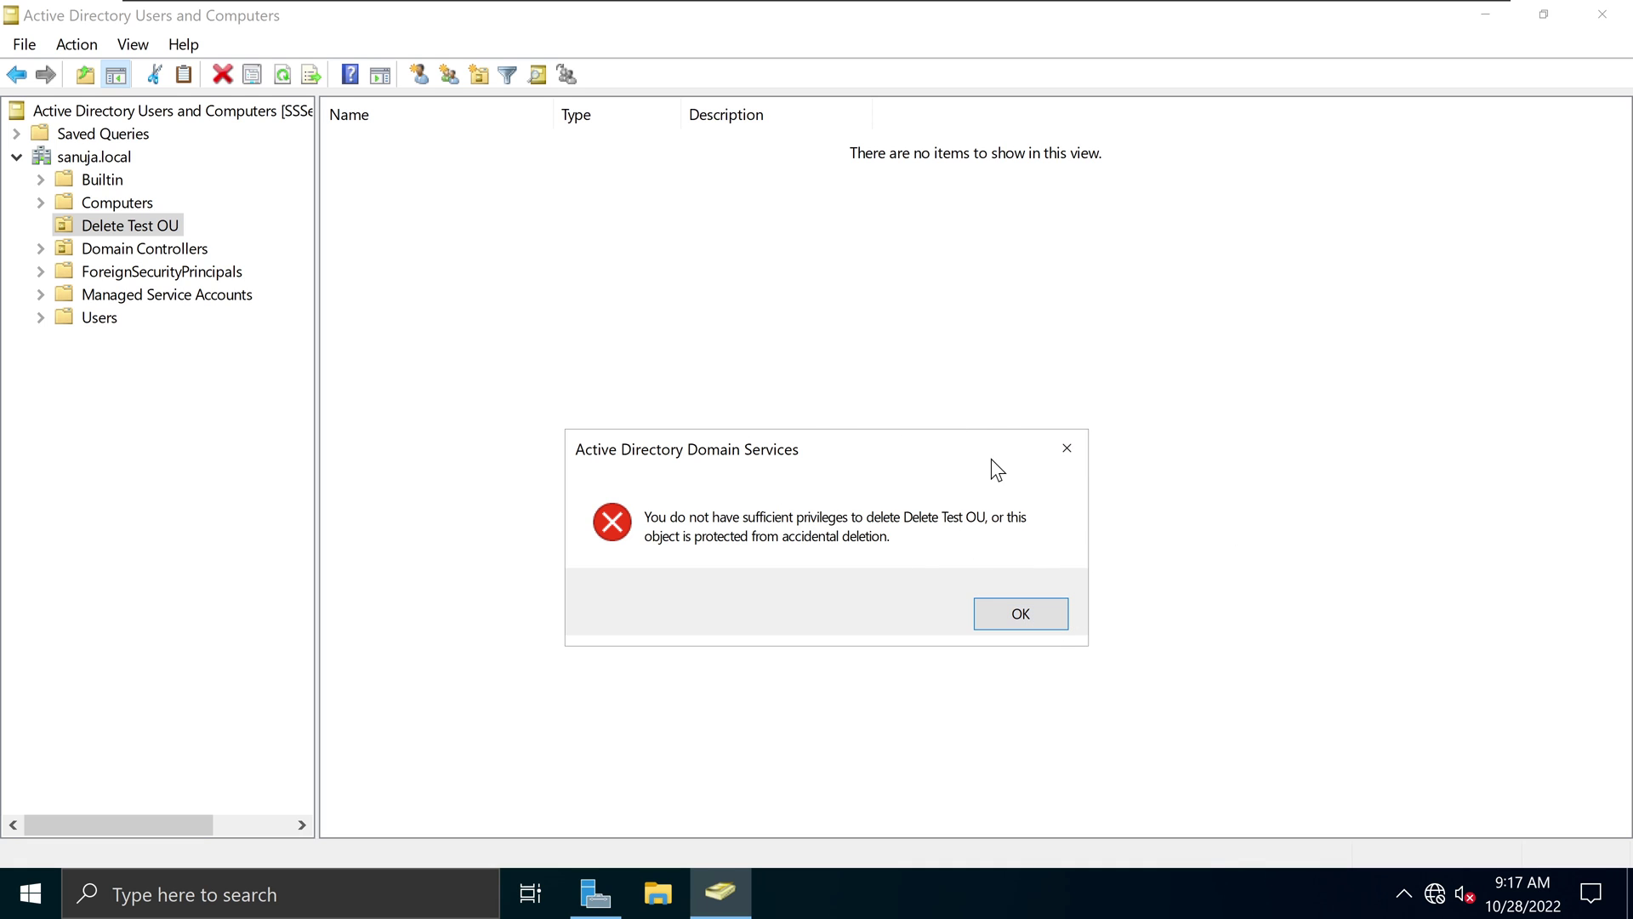
pyautogui.click(1015, 612)
# - Retry deleting Delete Test OU under sanuja.local, dismiss the error again, and glance at the View menu
pyautogui.click(995, 614)
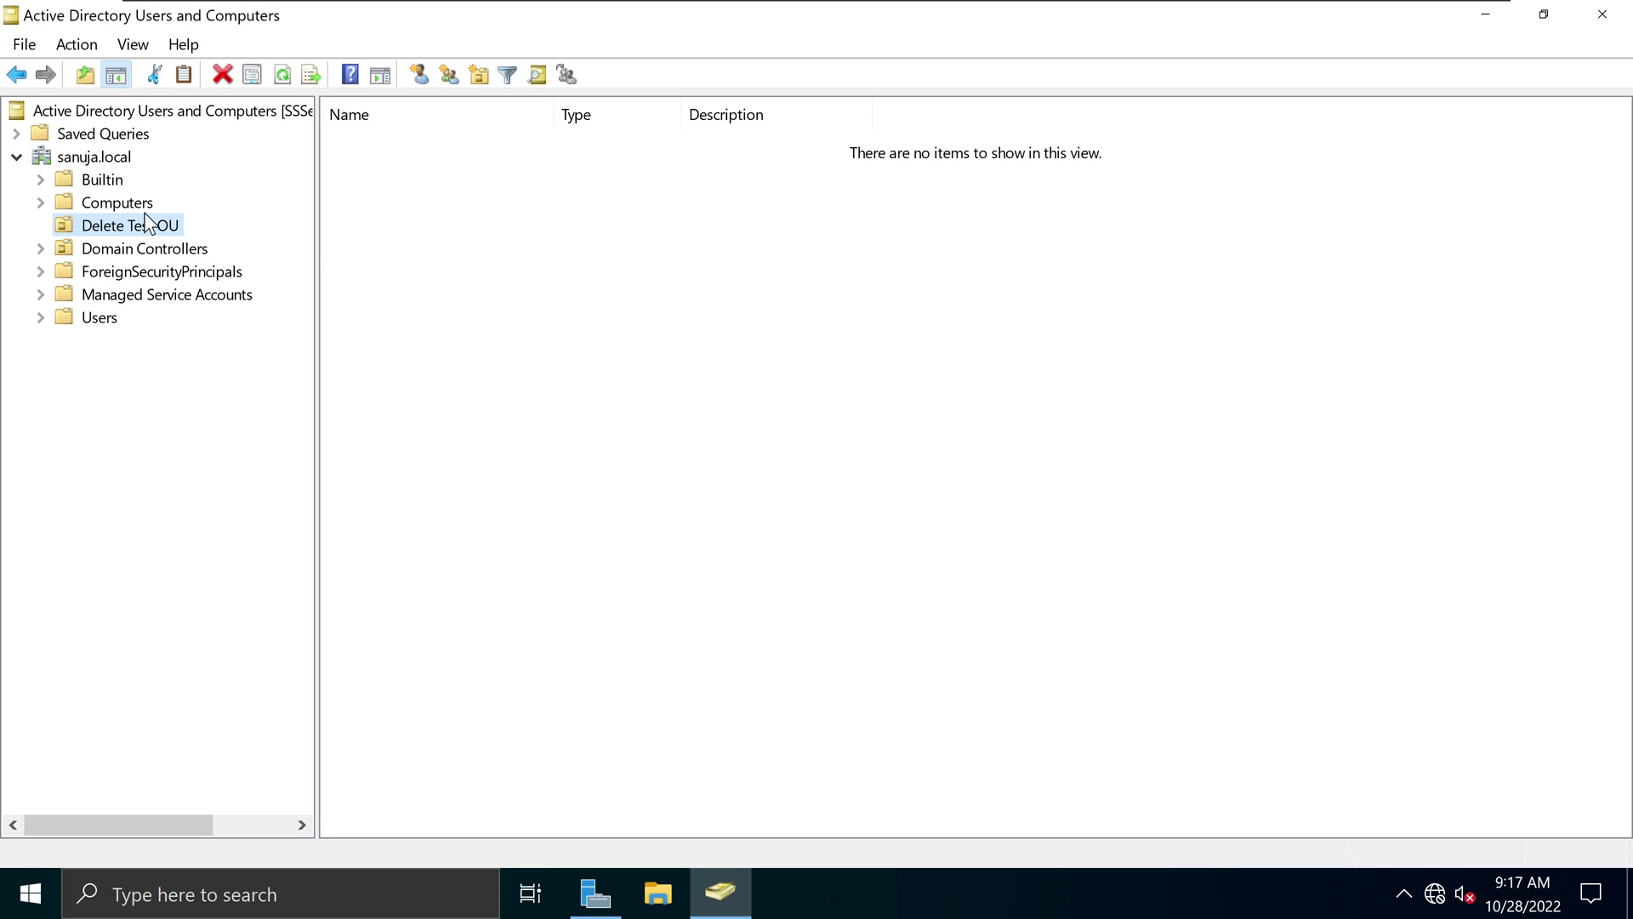
pyautogui.click(114, 157)
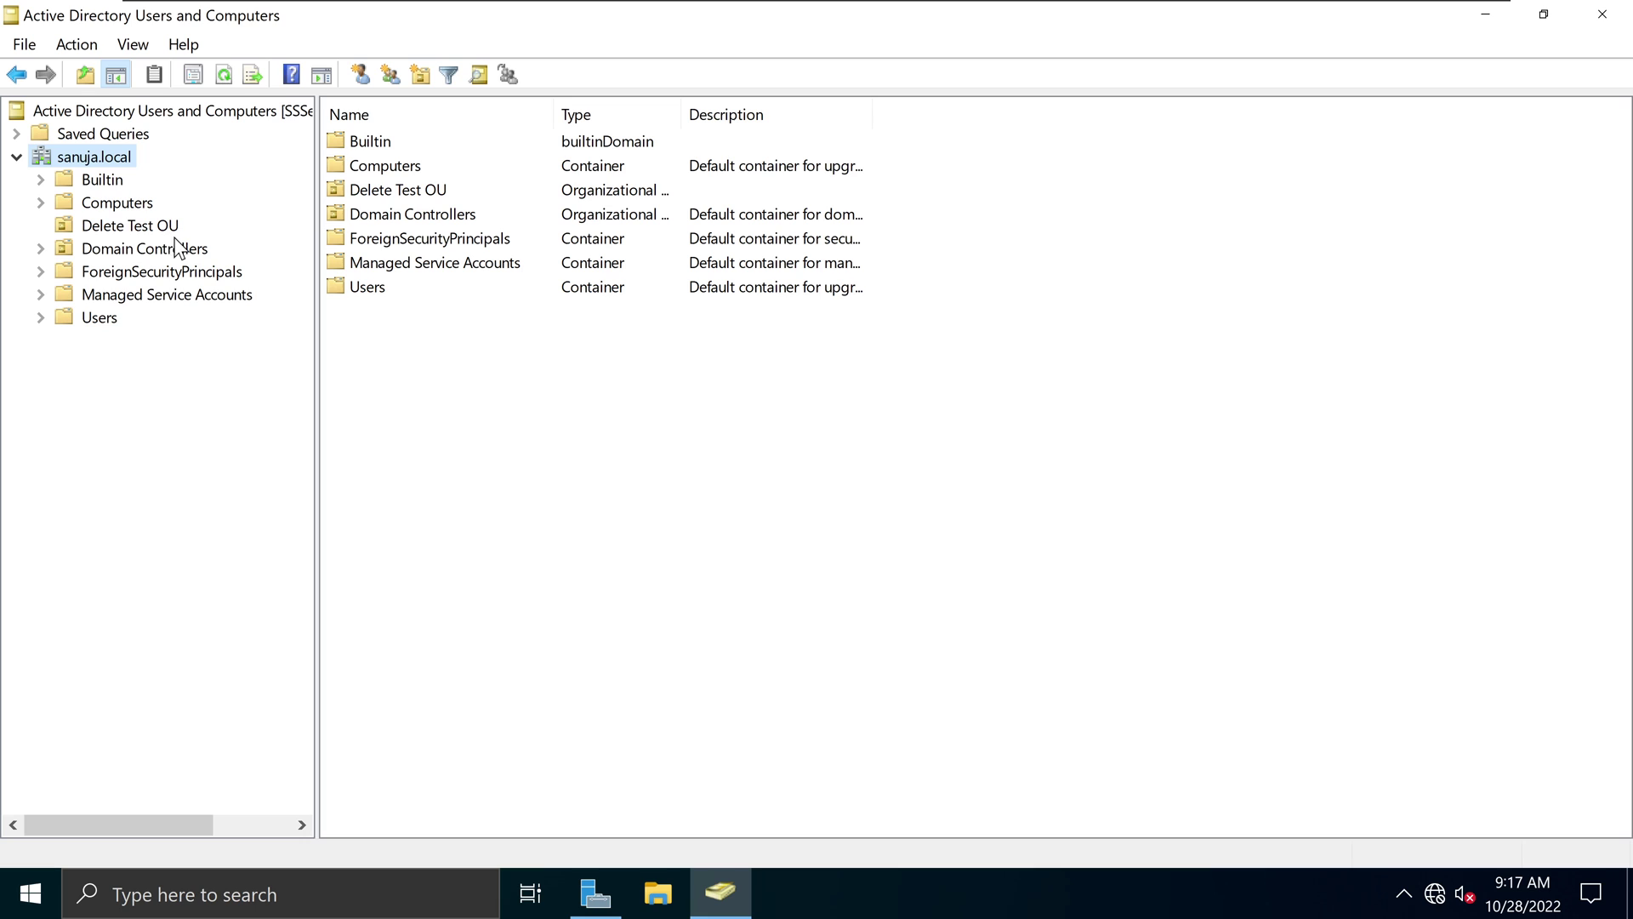
pyautogui.rightClick(152, 225)
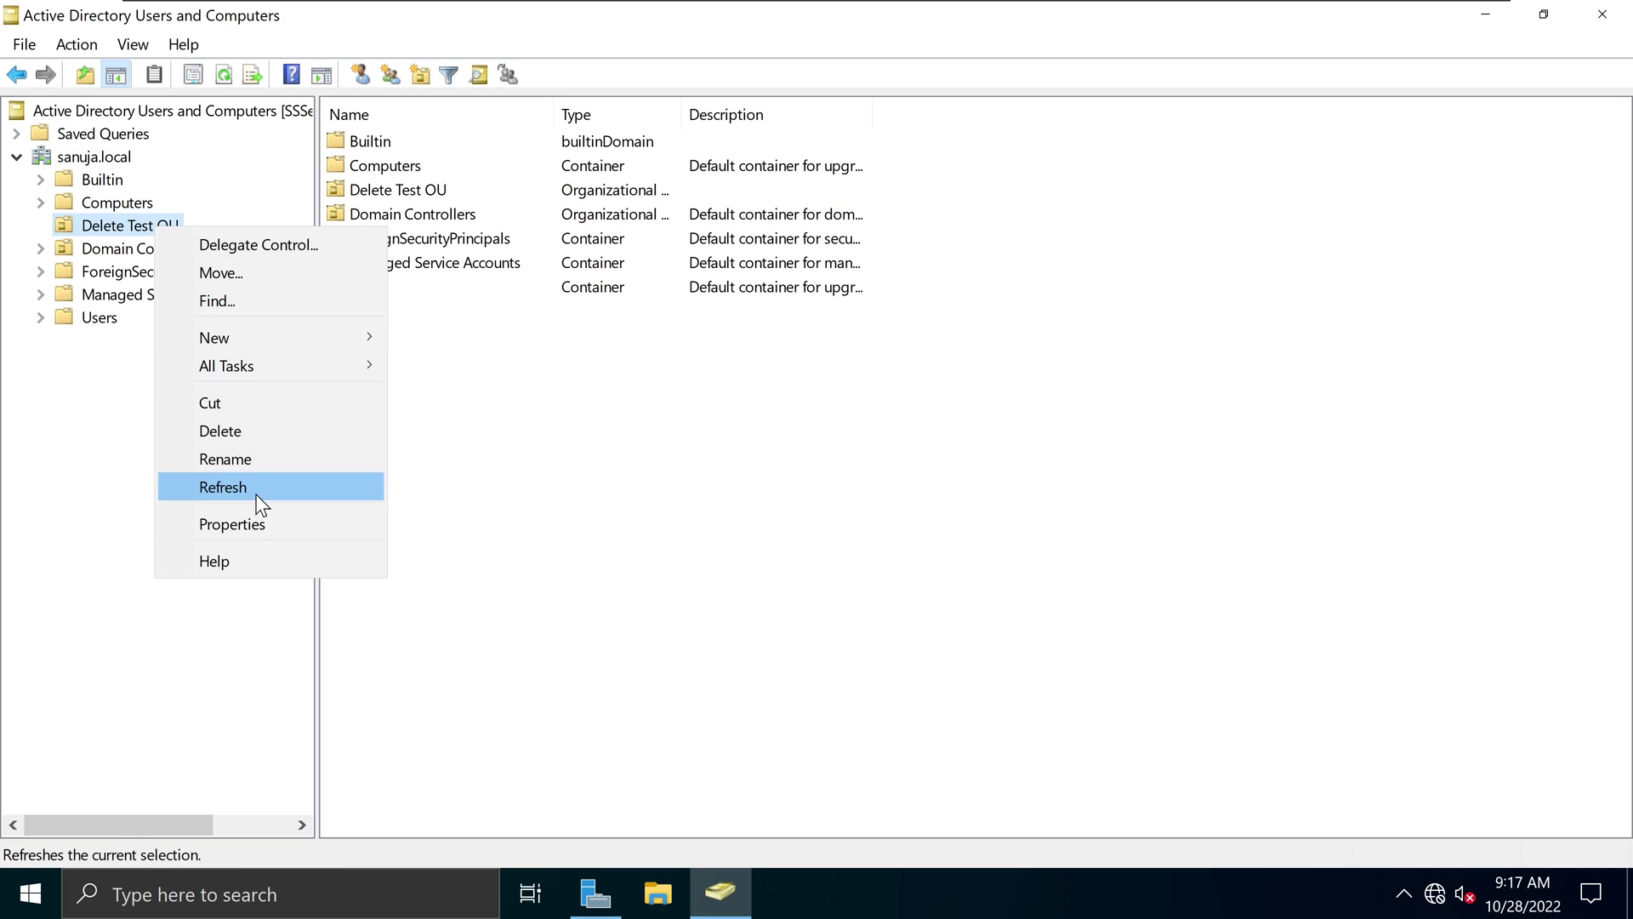
pyautogui.click(257, 434)
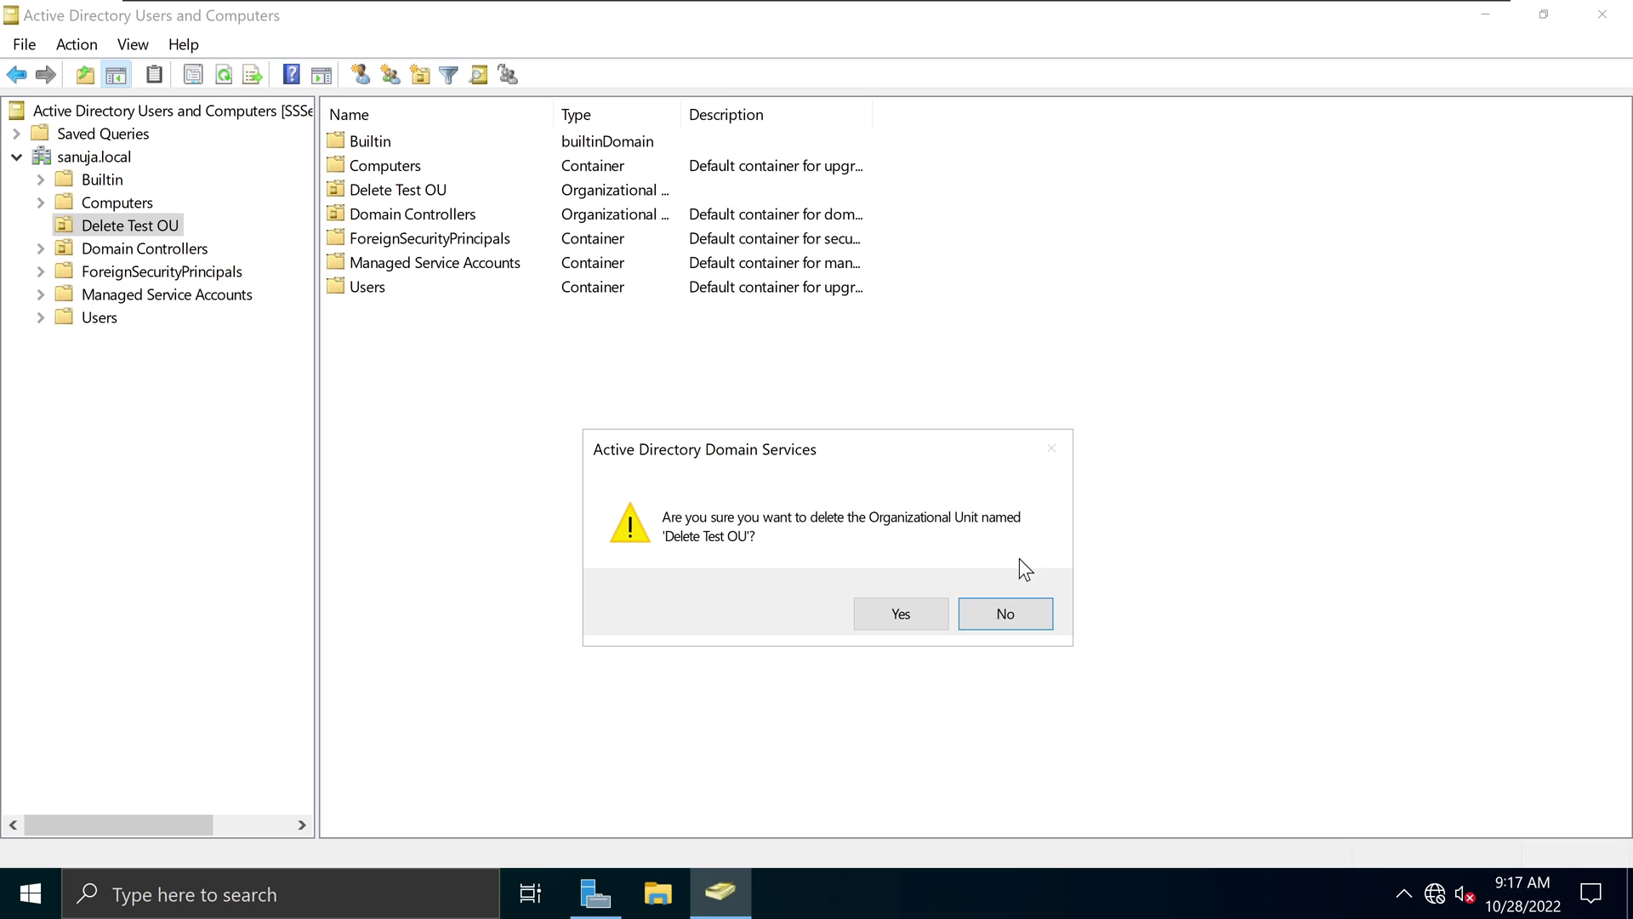
pyautogui.click(857, 613)
pyautogui.click(1006, 616)
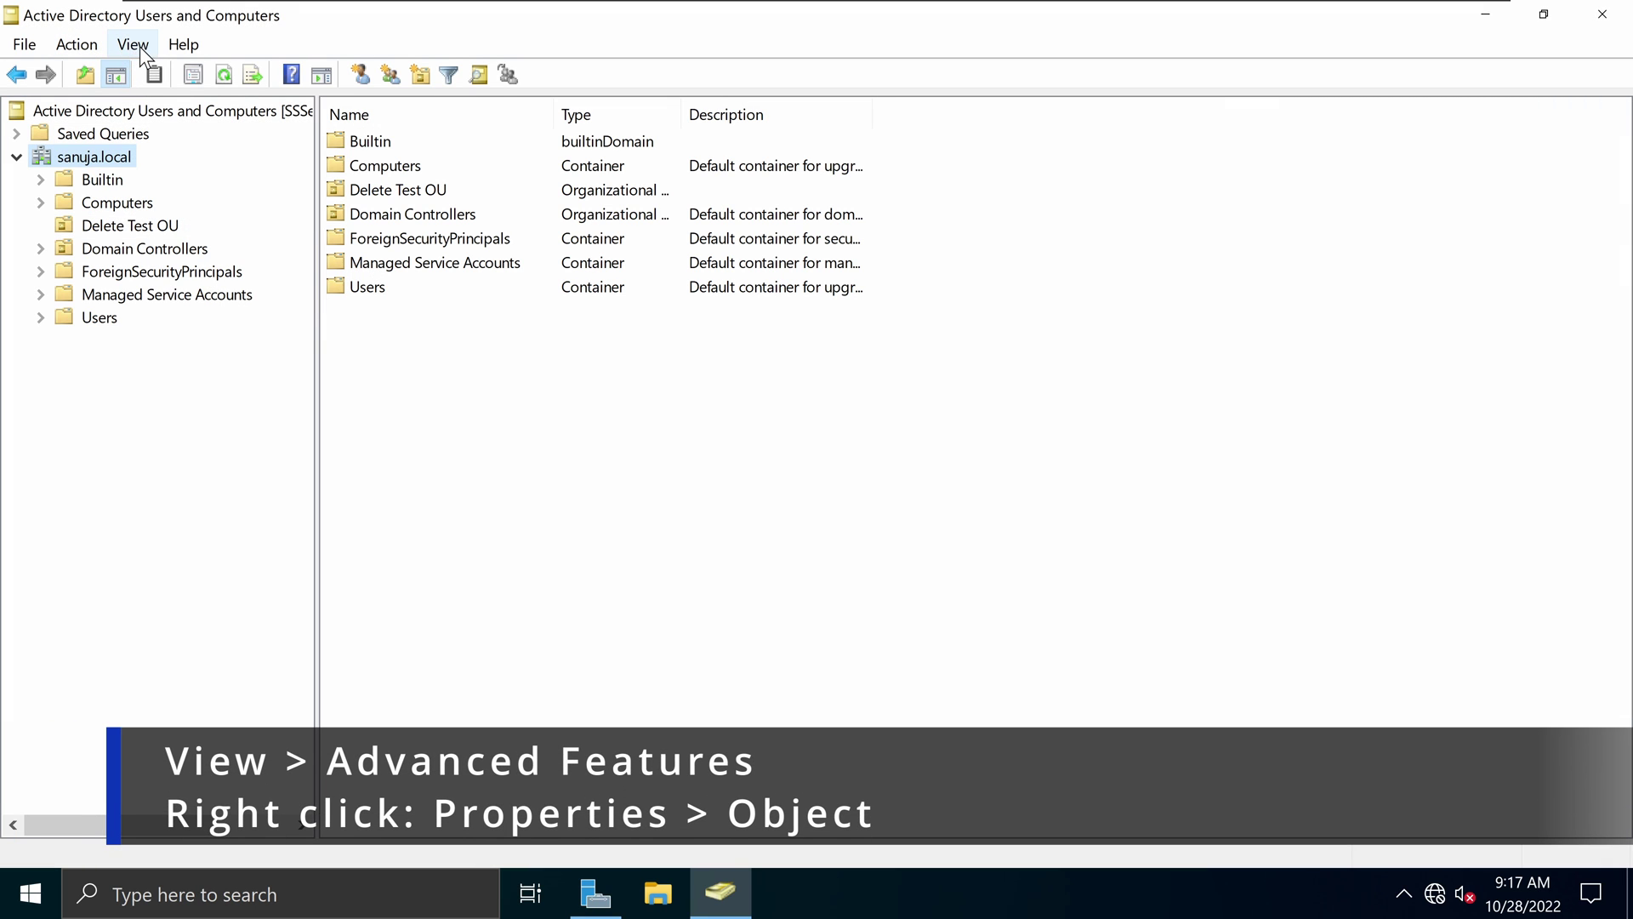
pyautogui.click(140, 51)
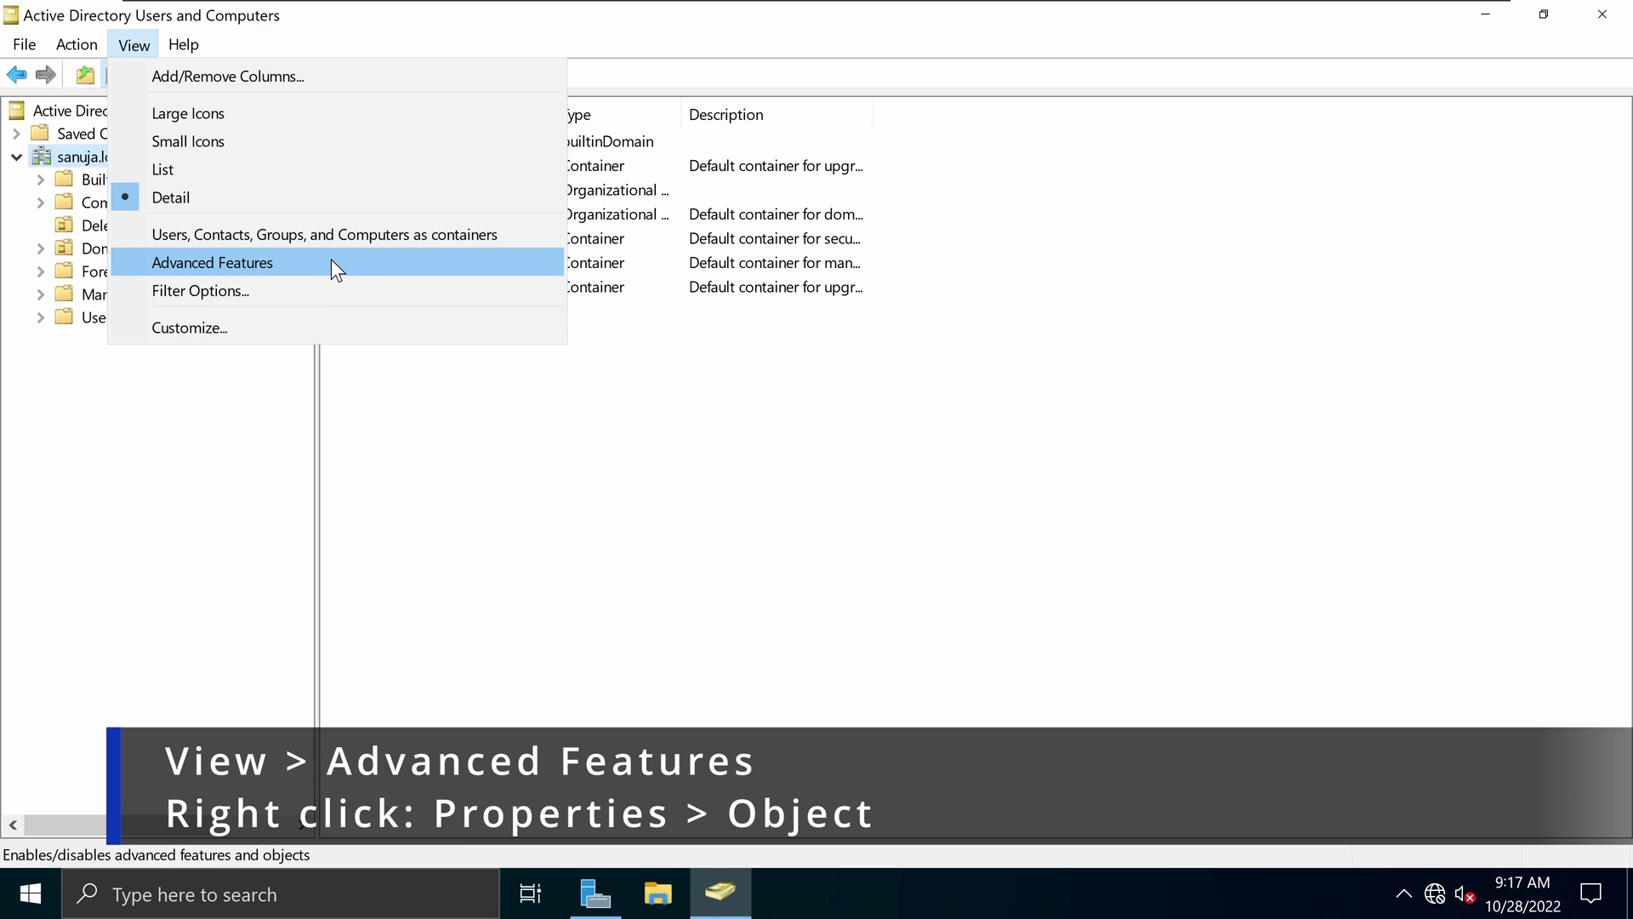
pyautogui.click(630, 467)
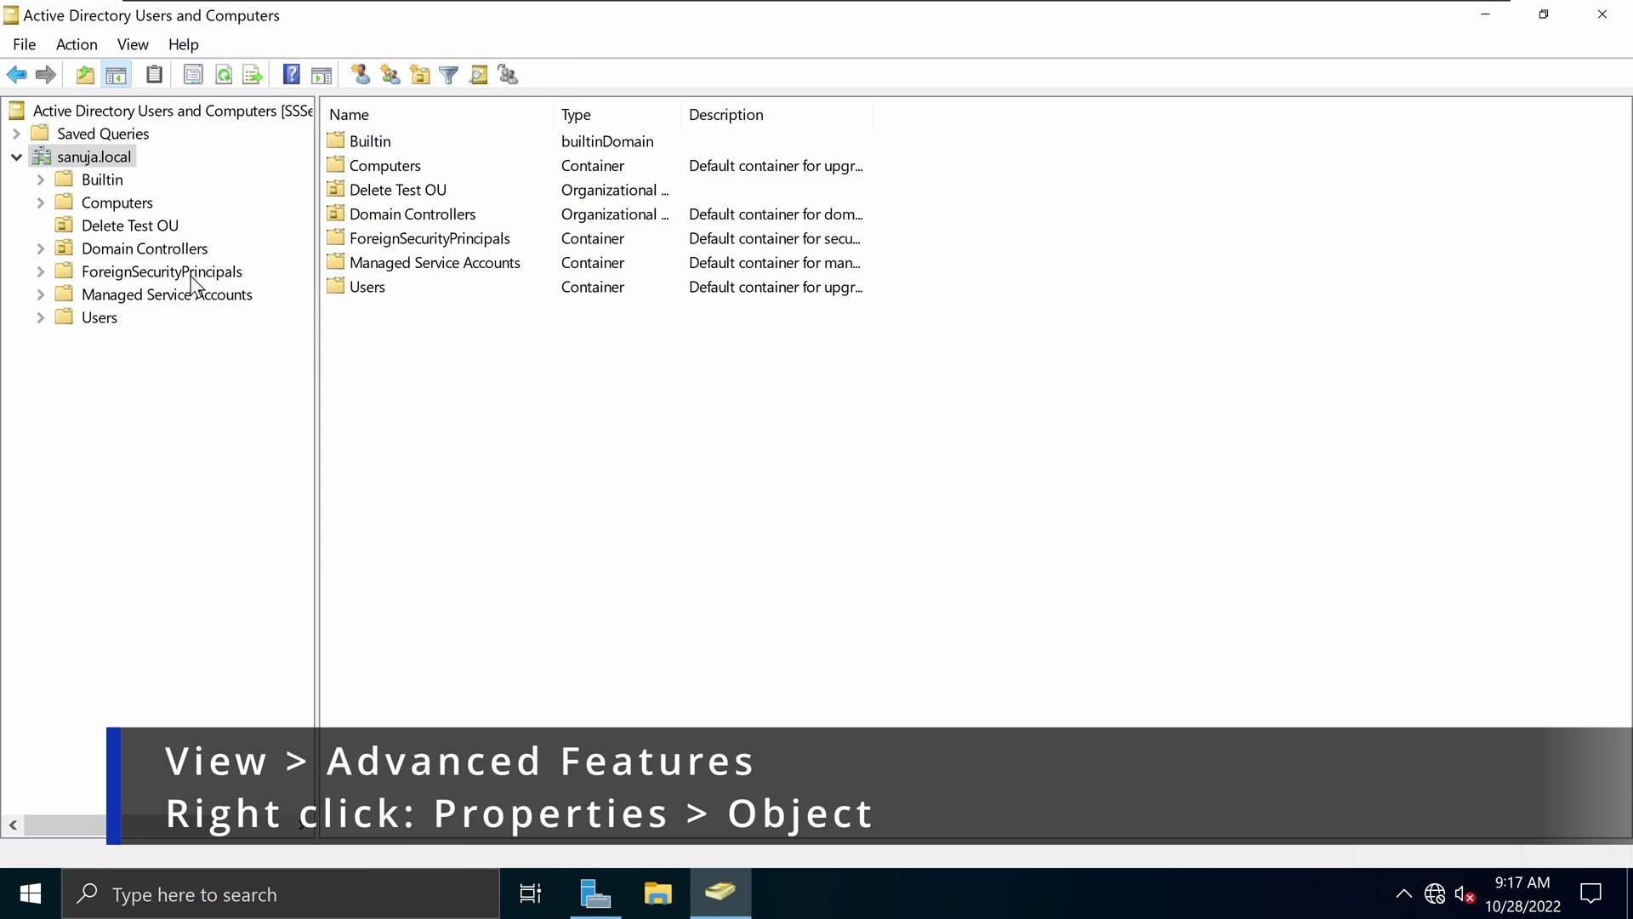
# - Open Delete Test OU's Properties and browse its General, Managed By and COM+ tabs
pyautogui.rightClick(157, 228)
pyautogui.click(254, 520)
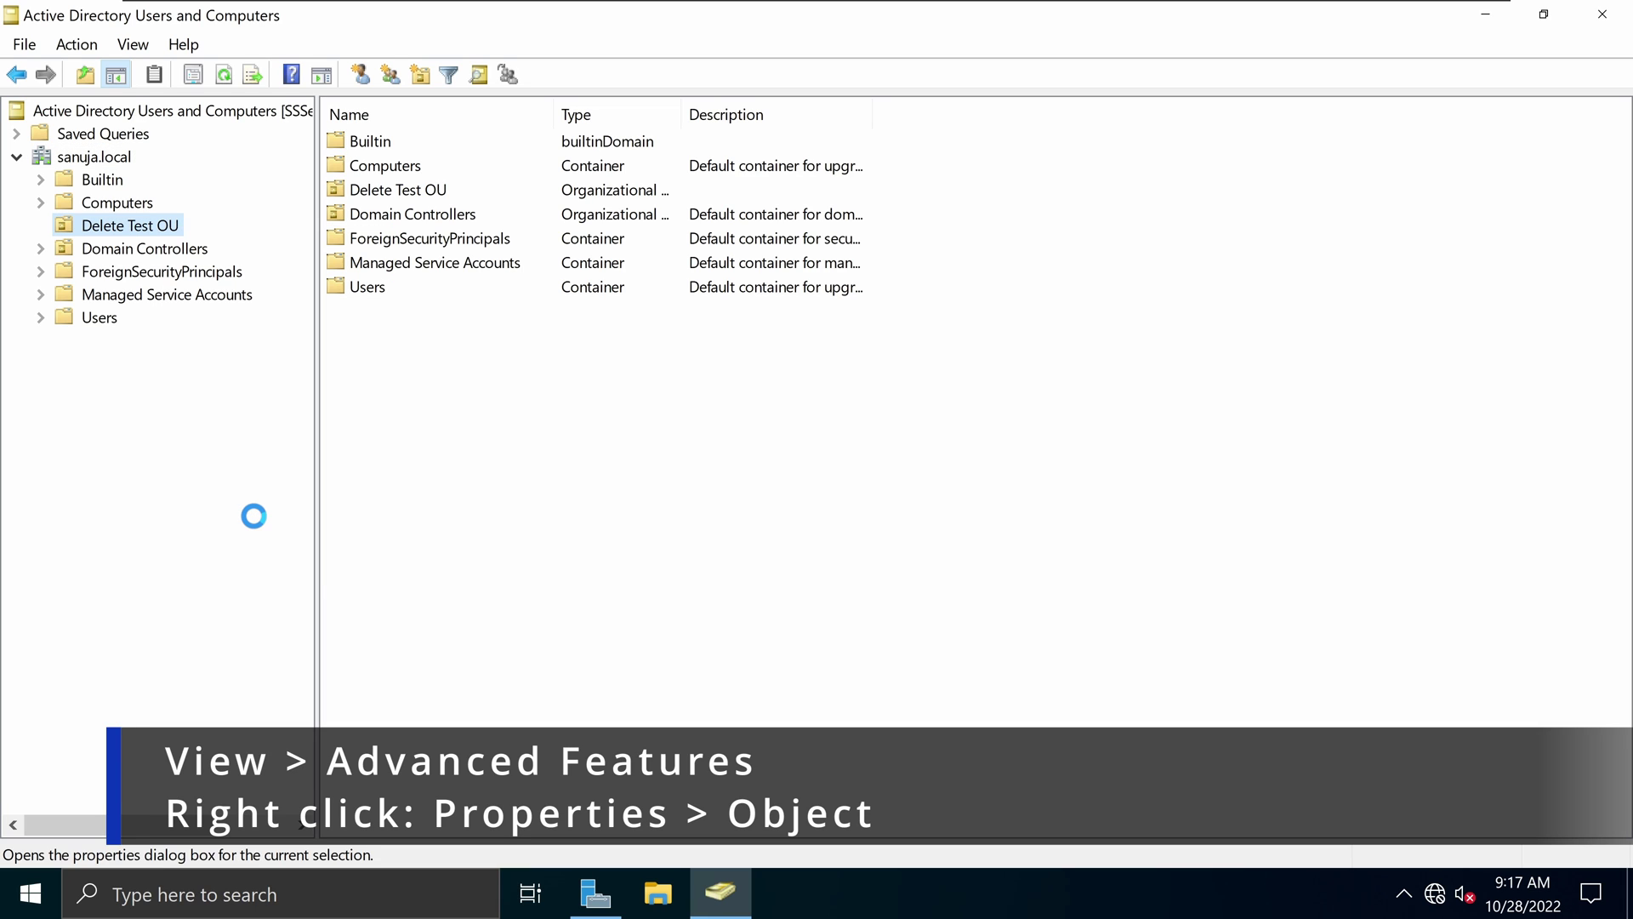
pyautogui.click(691, 203)
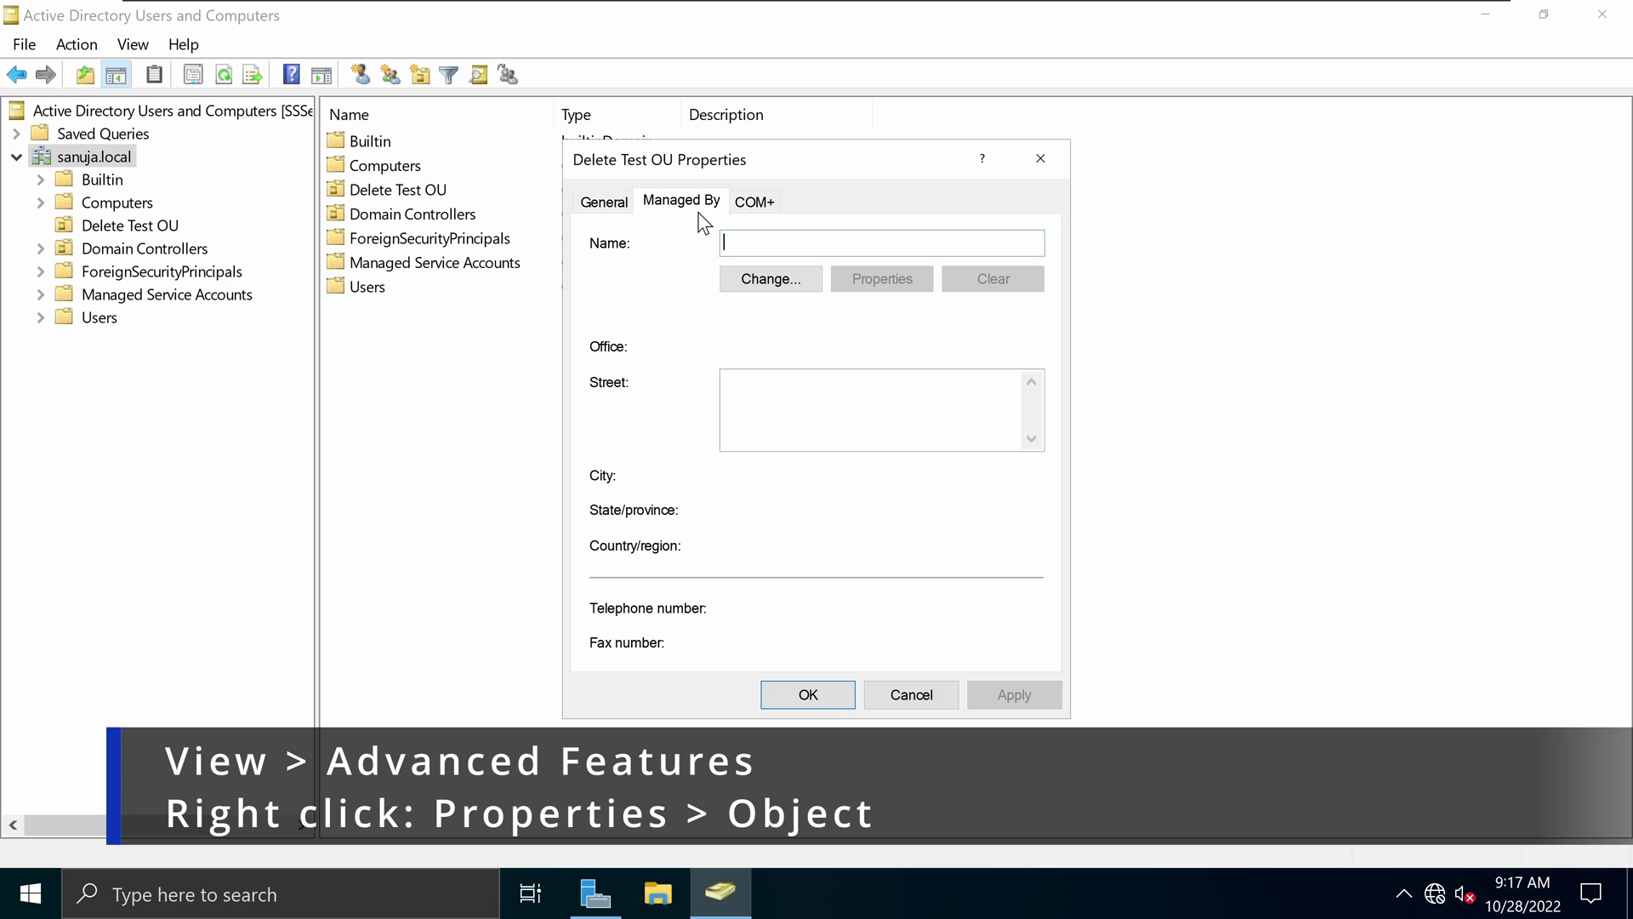
pyautogui.click(749, 203)
pyautogui.click(648, 203)
pyautogui.click(622, 204)
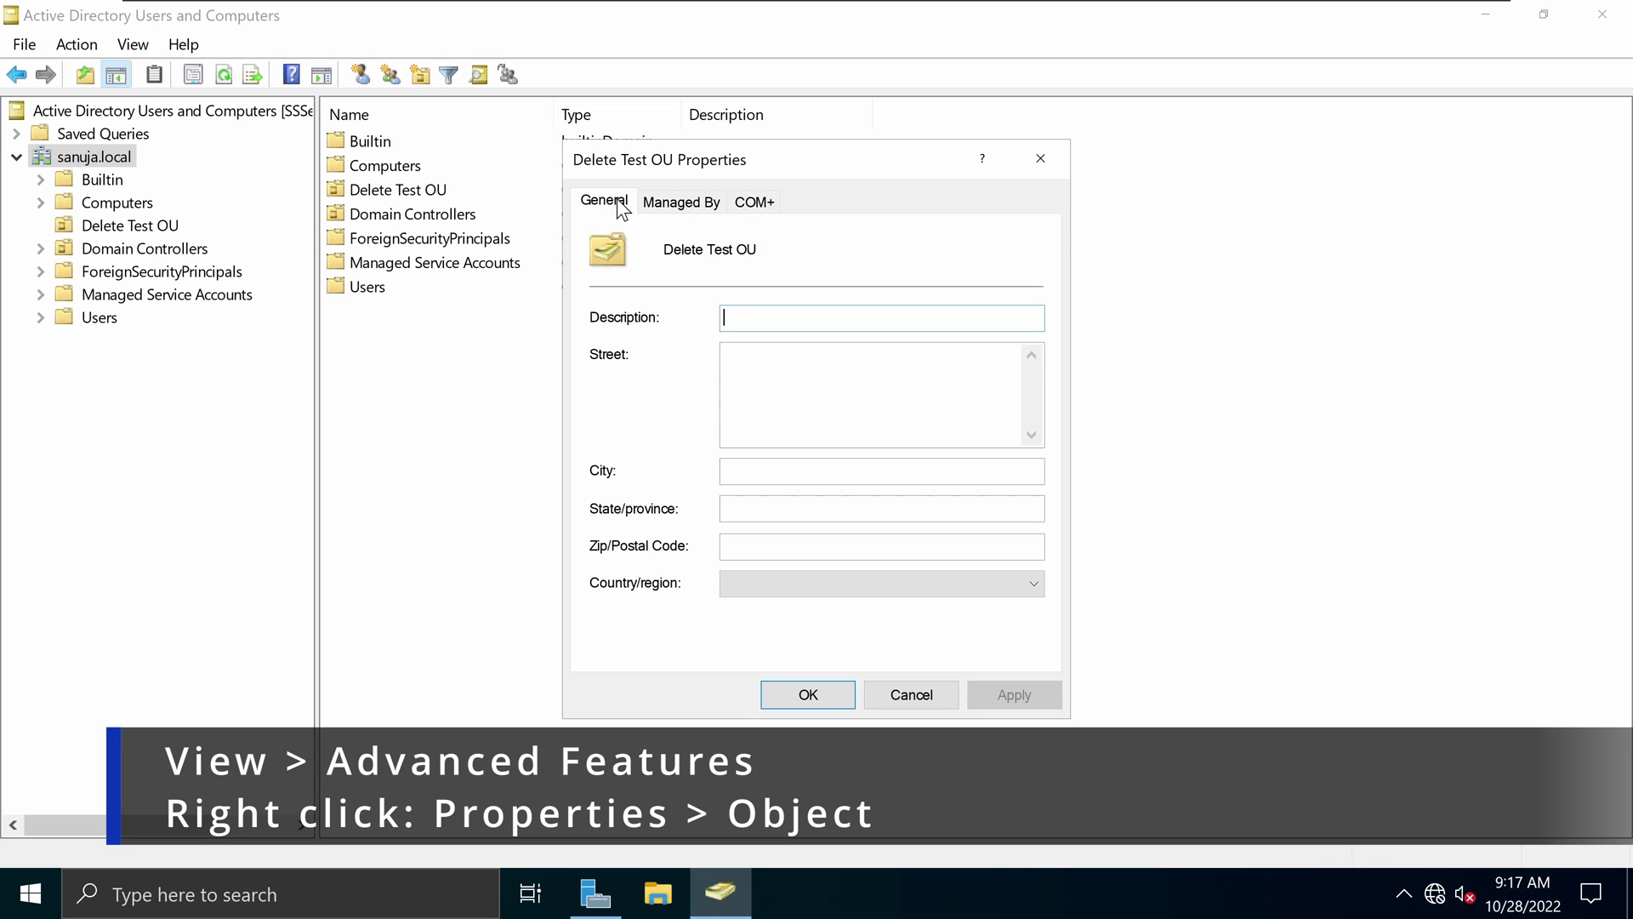
pyautogui.click(681, 201)
pyautogui.click(752, 202)
pyautogui.click(694, 205)
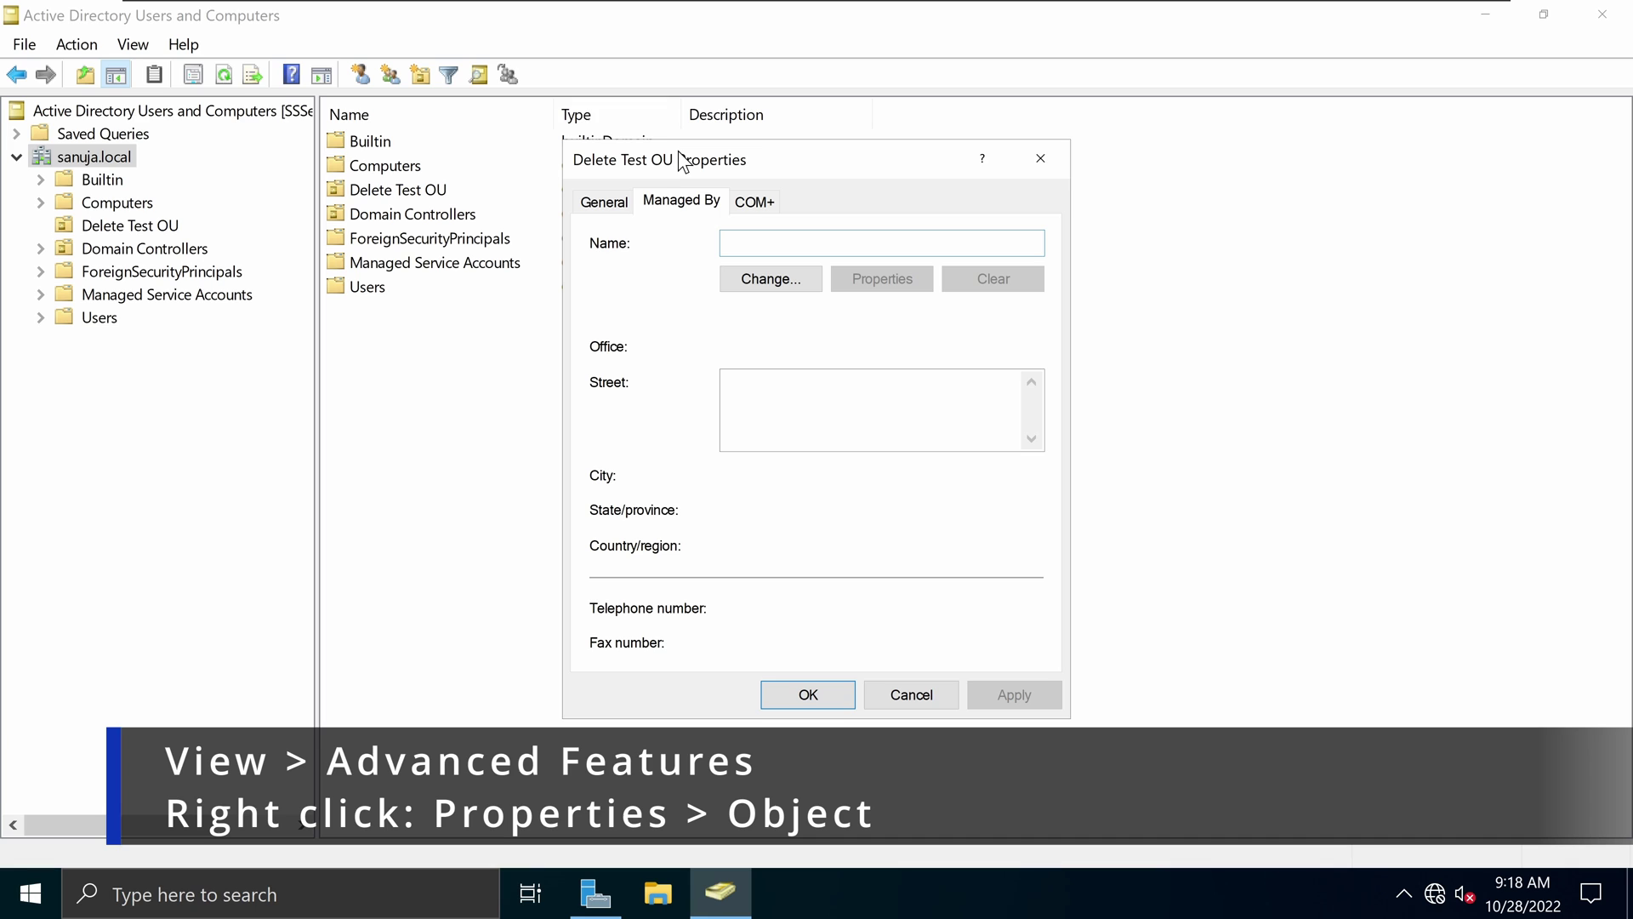
# - Close the Properties dialog and turn on View > Advanced Features
pyautogui.click(1041, 158)
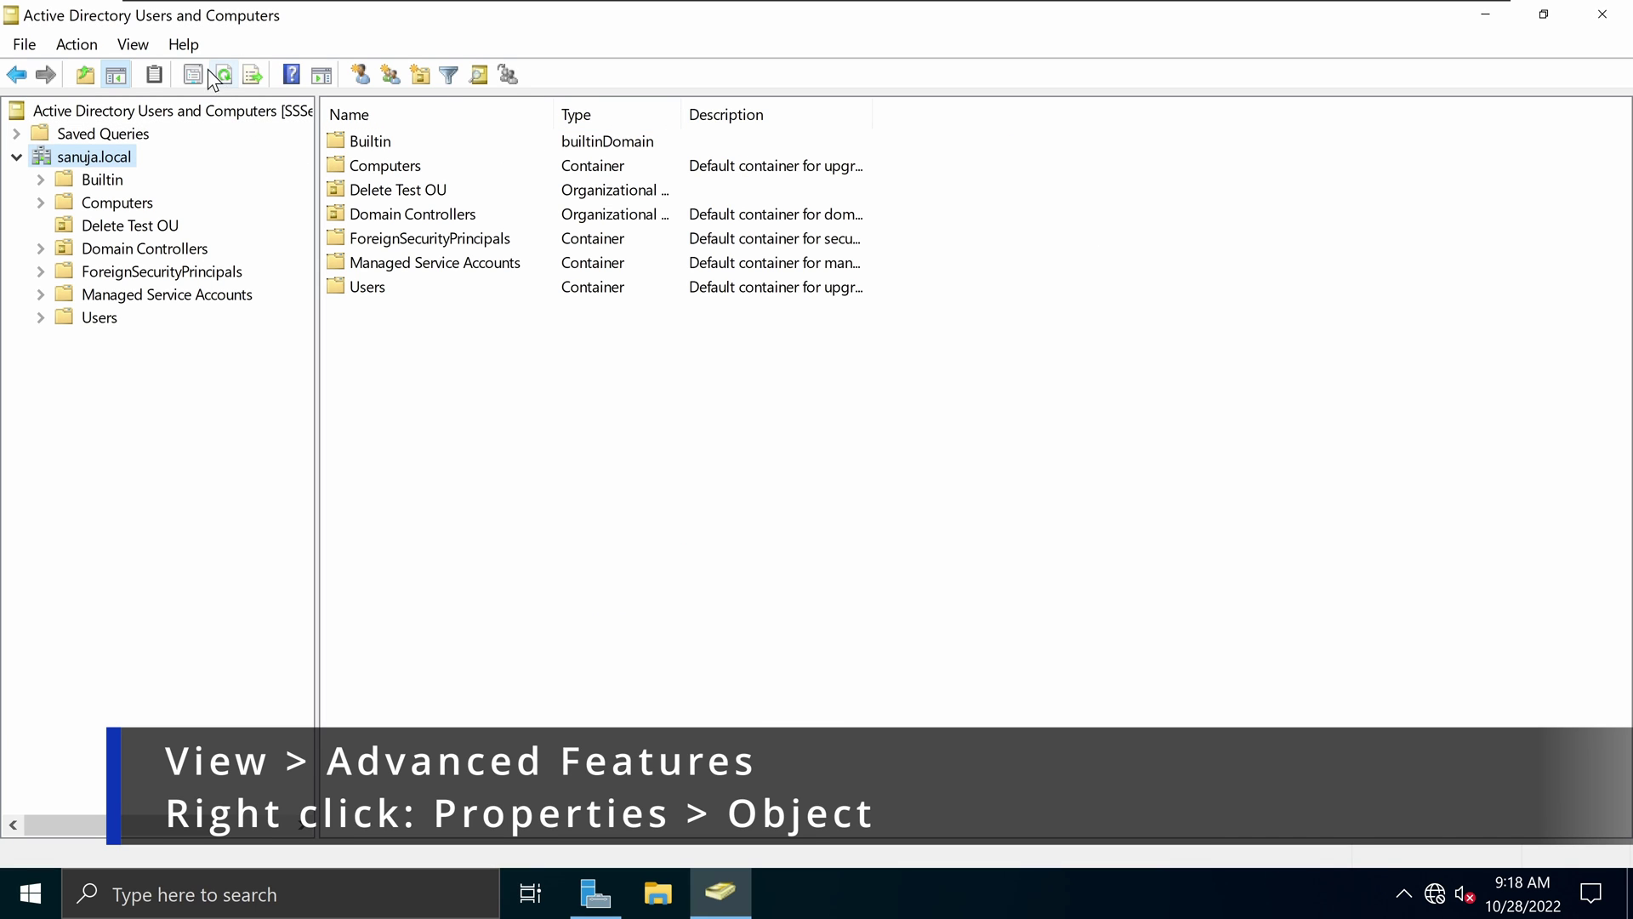
pyautogui.click(131, 46)
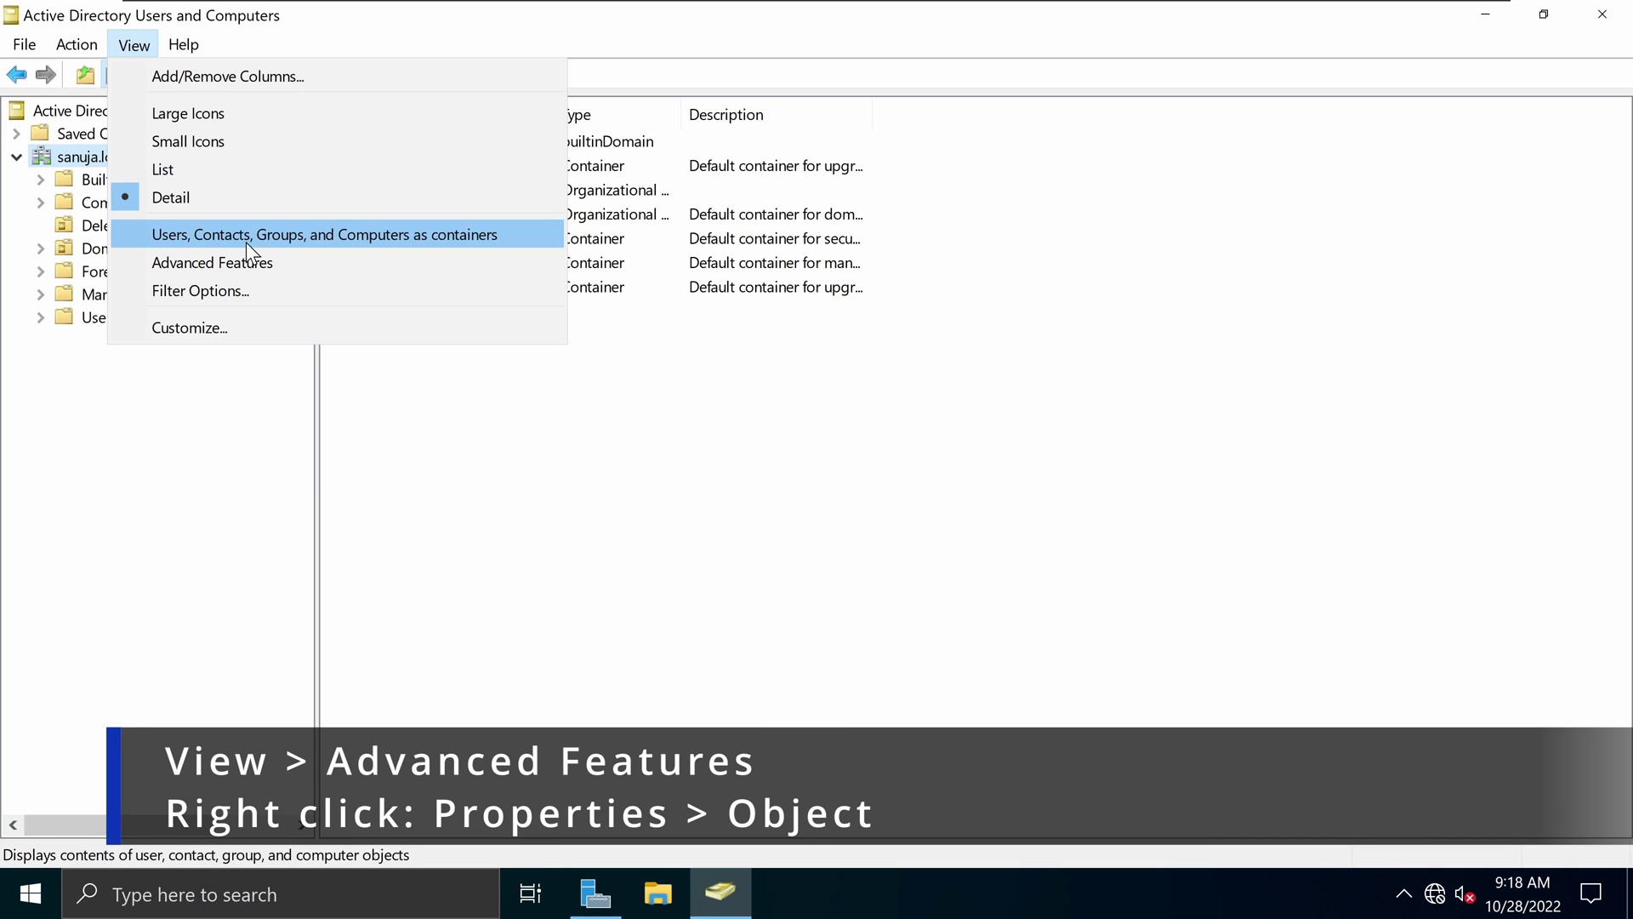
pyautogui.click(240, 266)
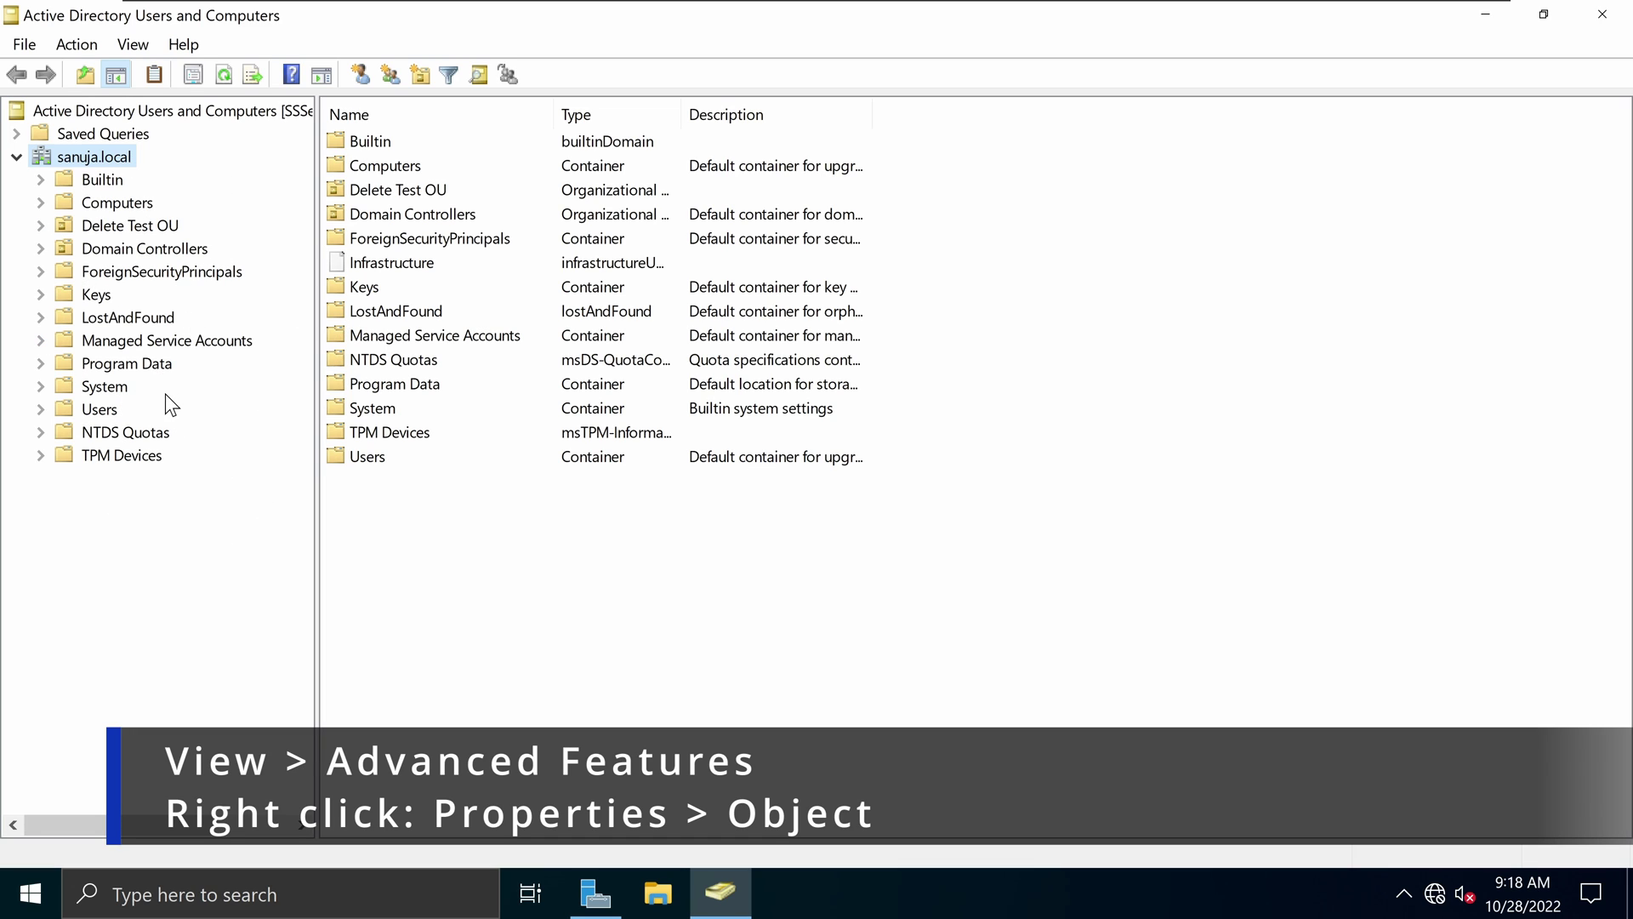
# - Uncheck Protect object from accidental deletion on Delete Test OU's Object tab and apply
pyautogui.rightClick(139, 226)
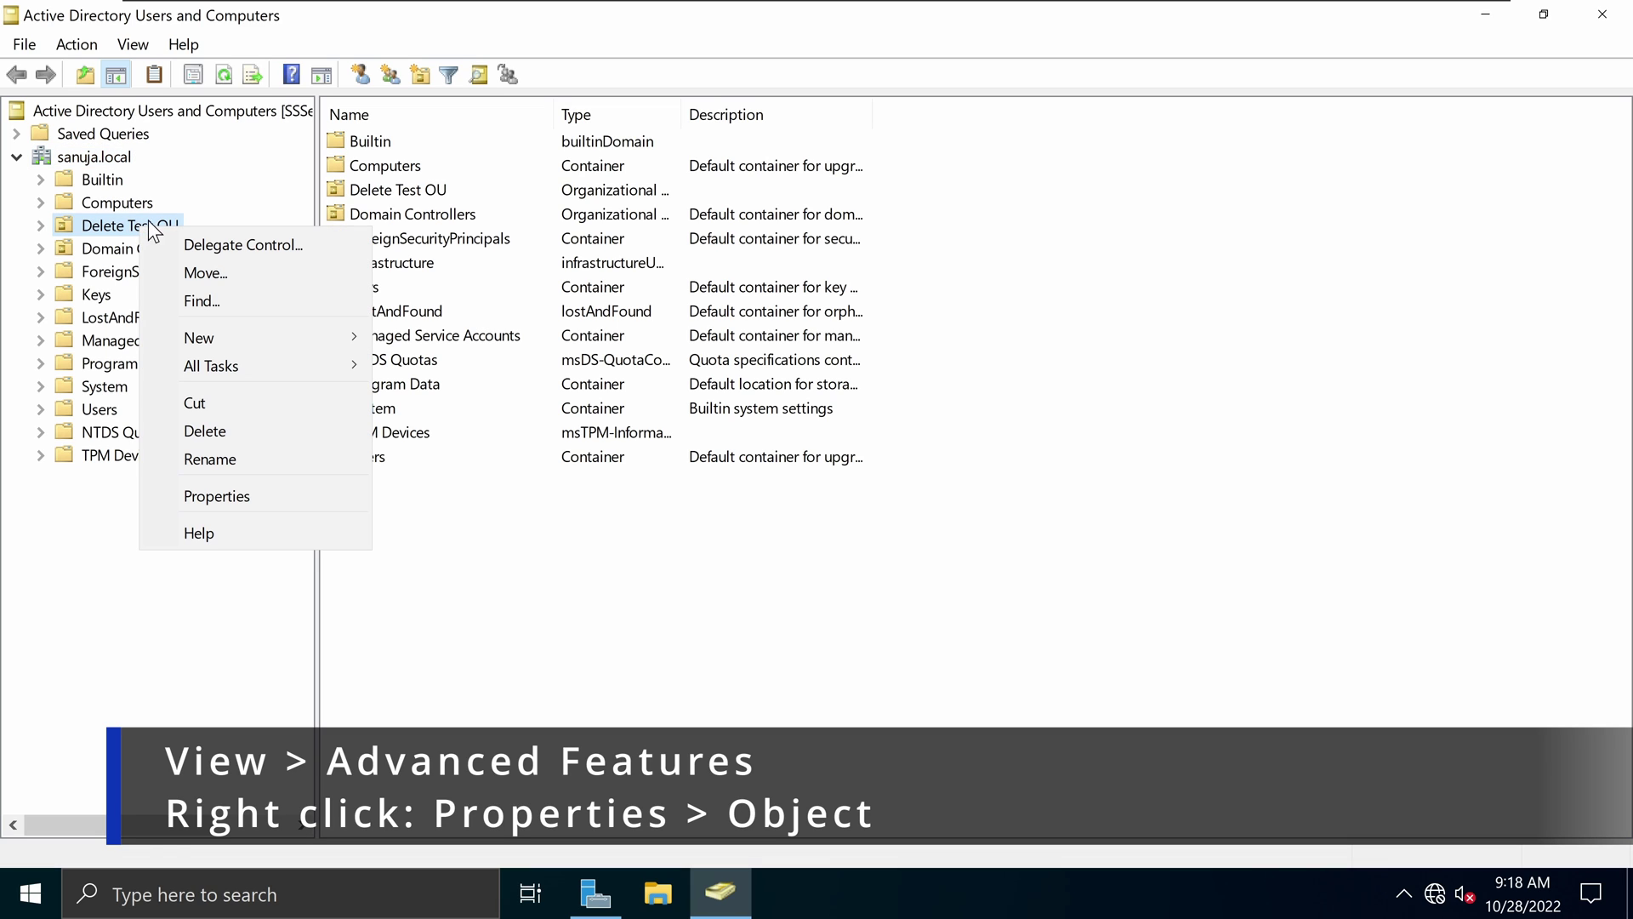
pyautogui.click(232, 495)
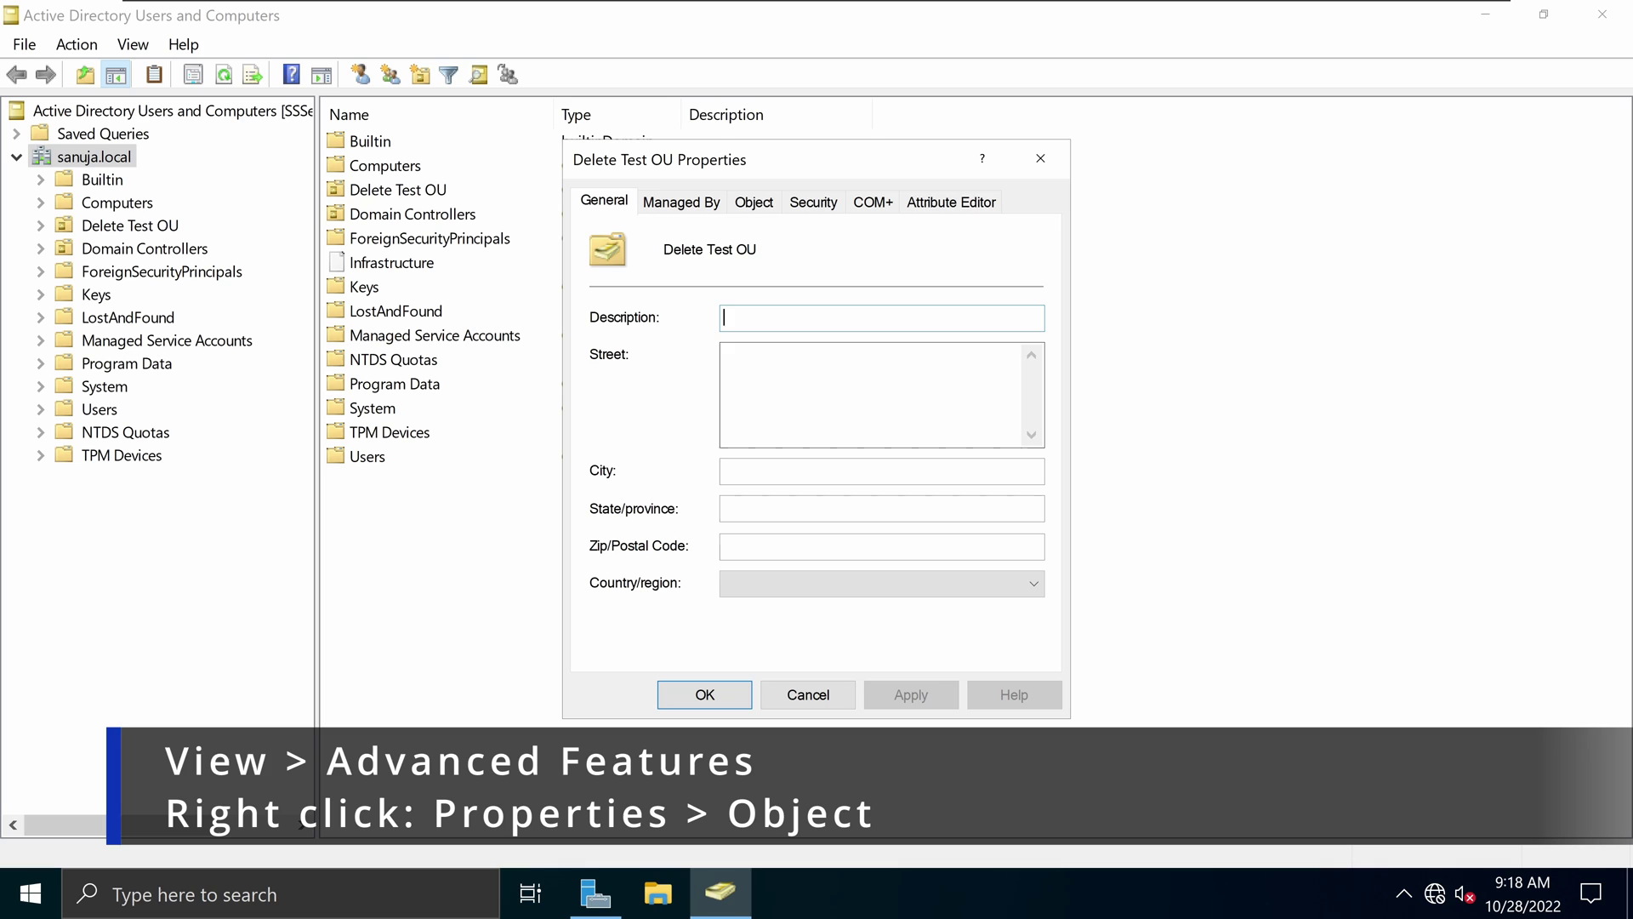
pyautogui.click(697, 207)
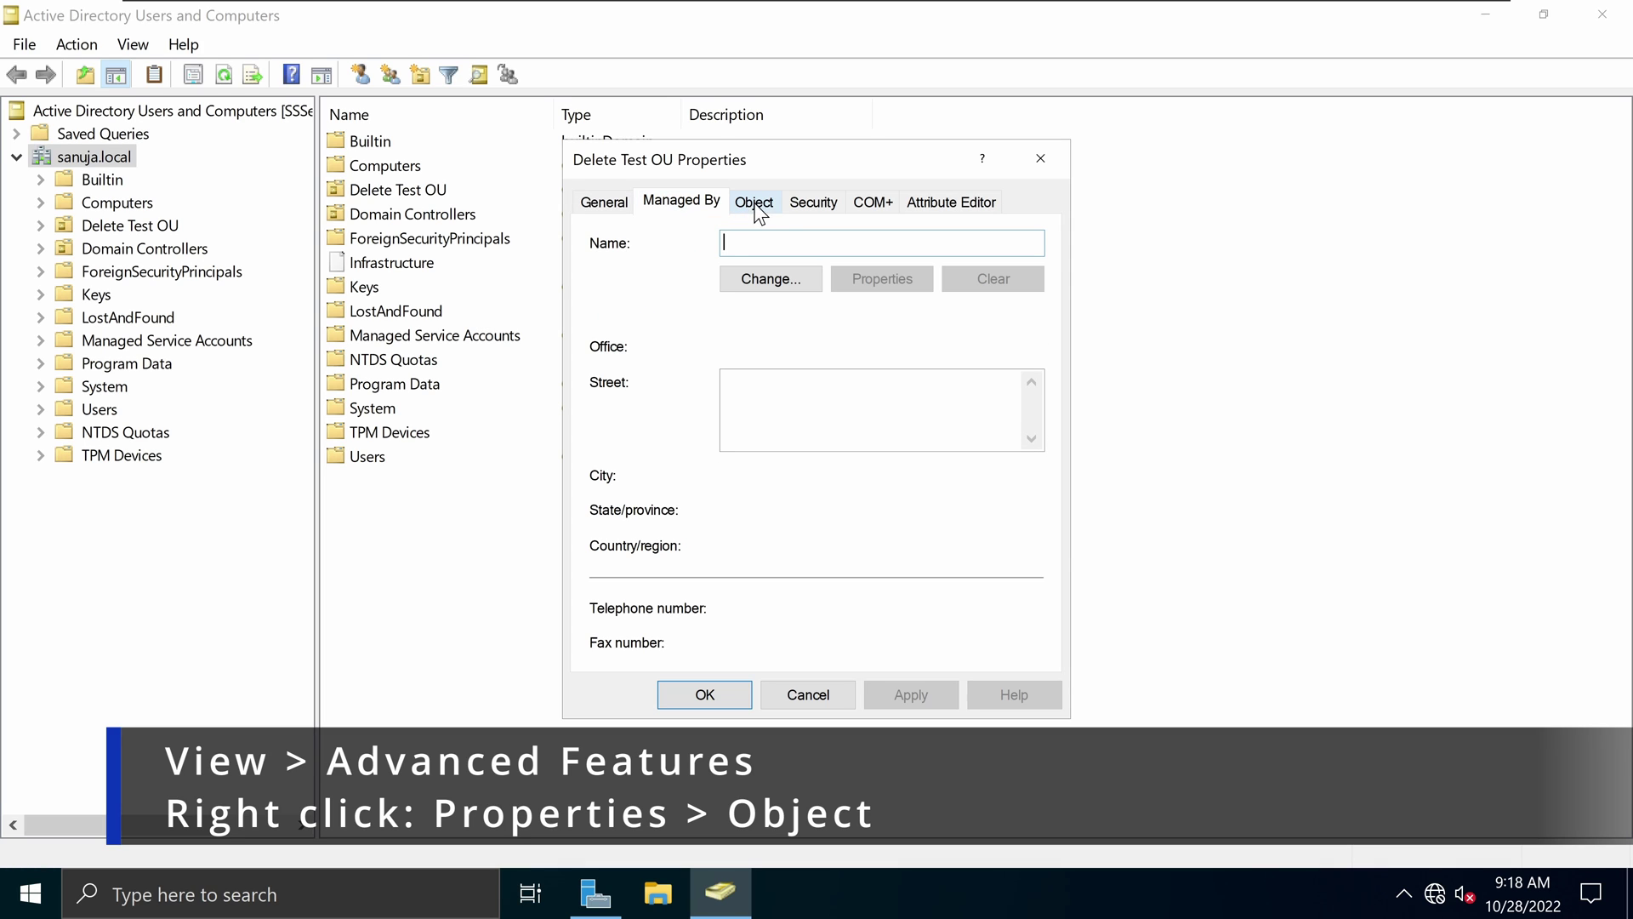
pyautogui.click(864, 206)
pyautogui.click(931, 202)
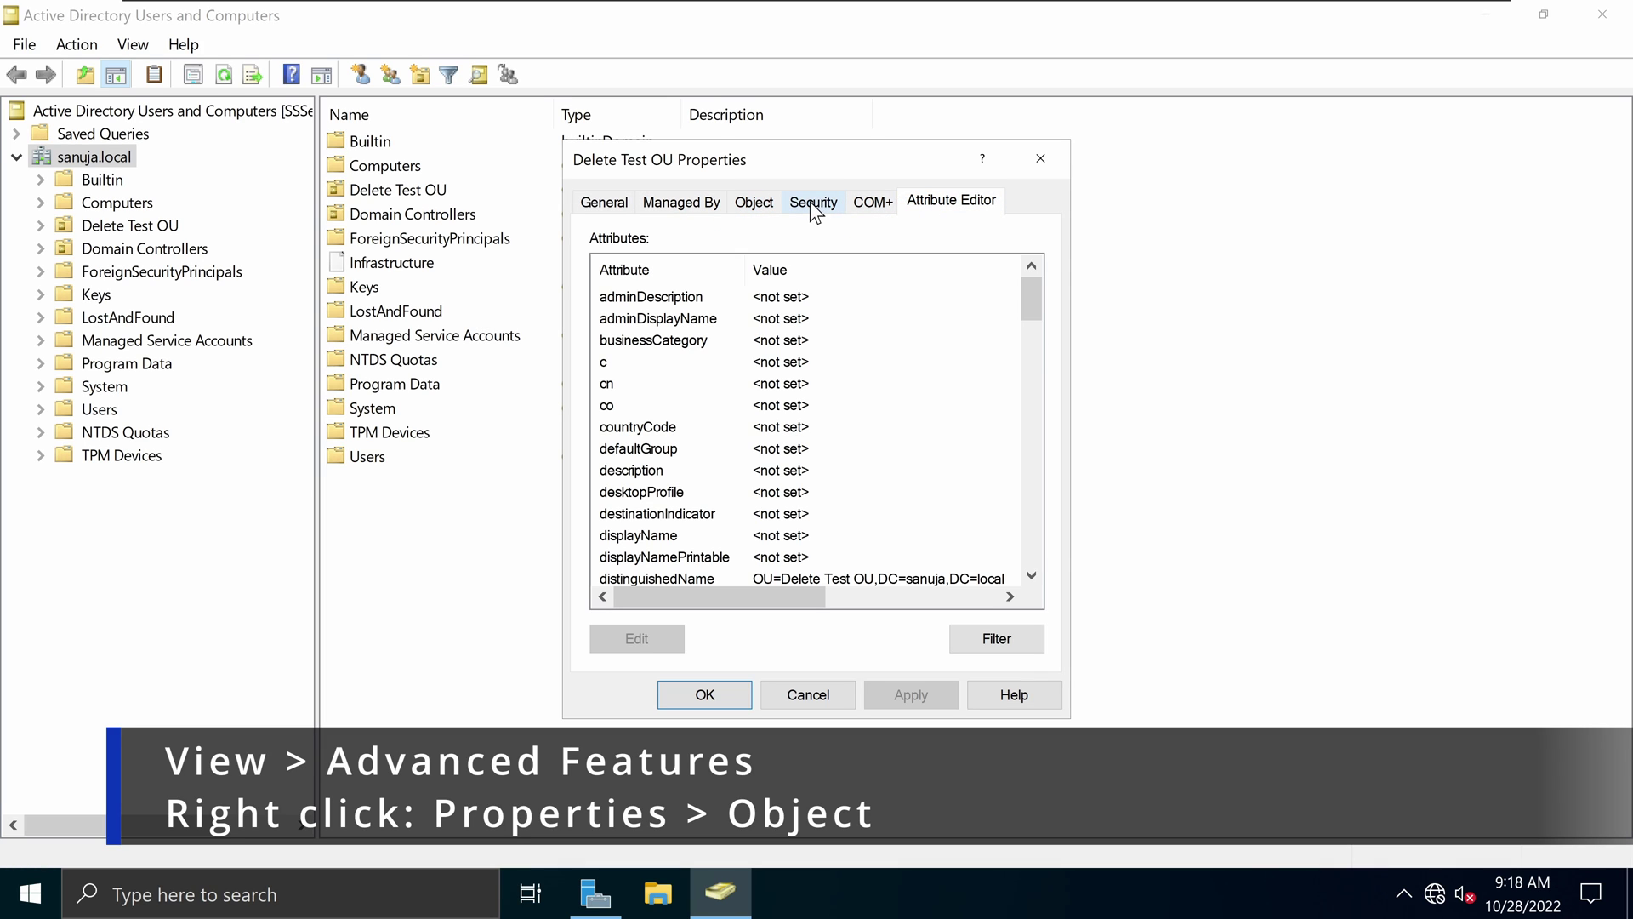
pyautogui.click(754, 207)
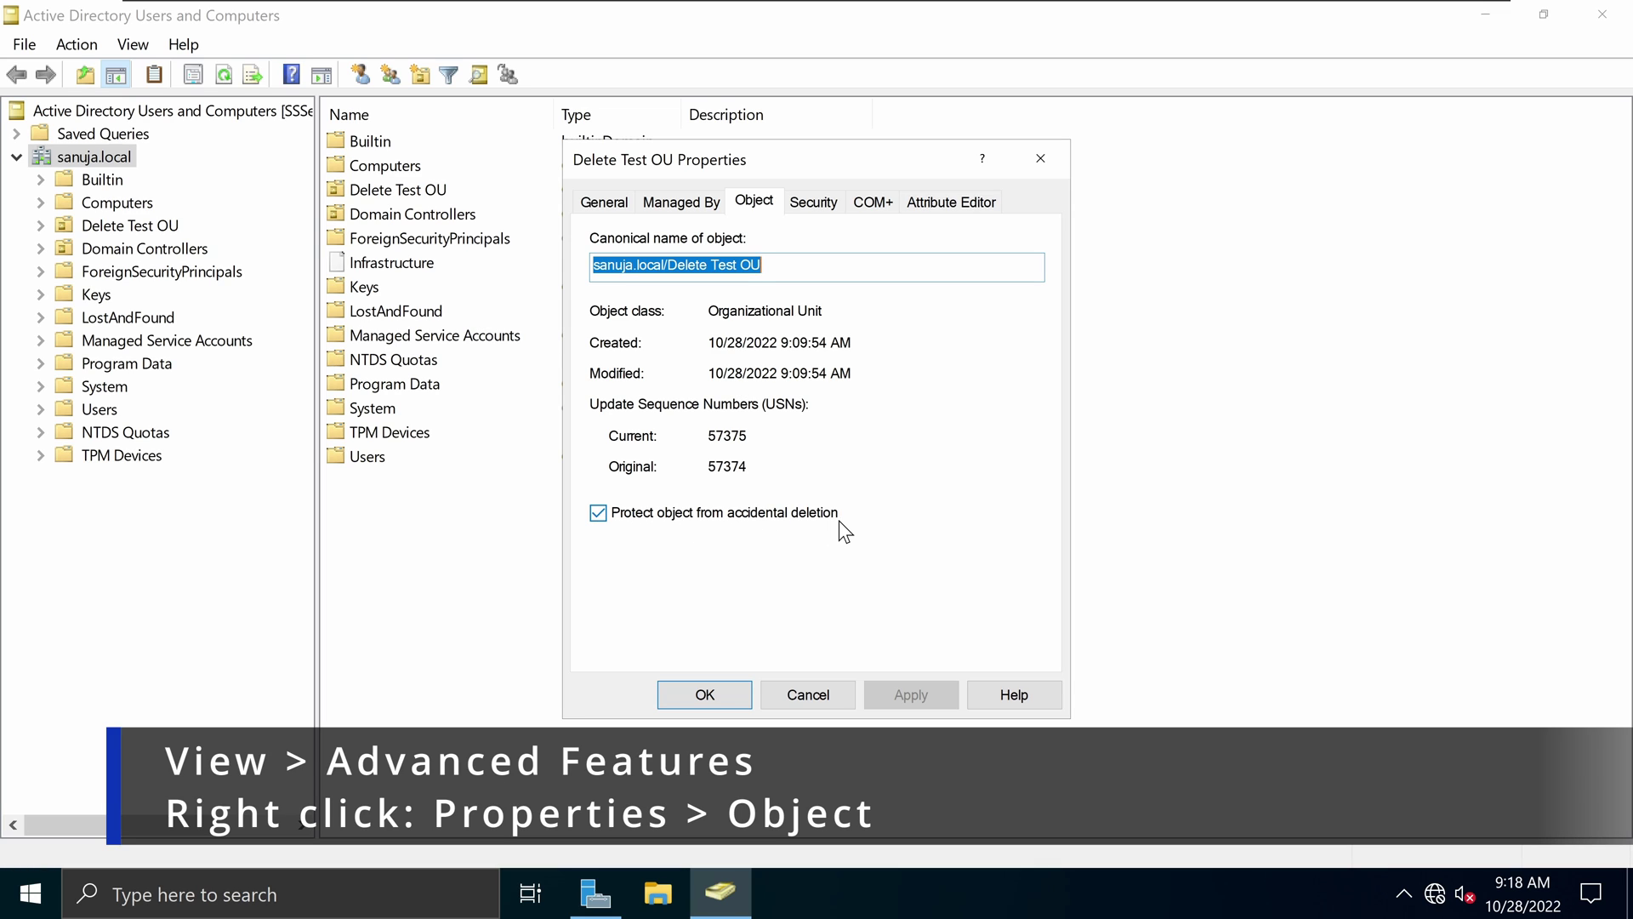
pyautogui.click(598, 515)
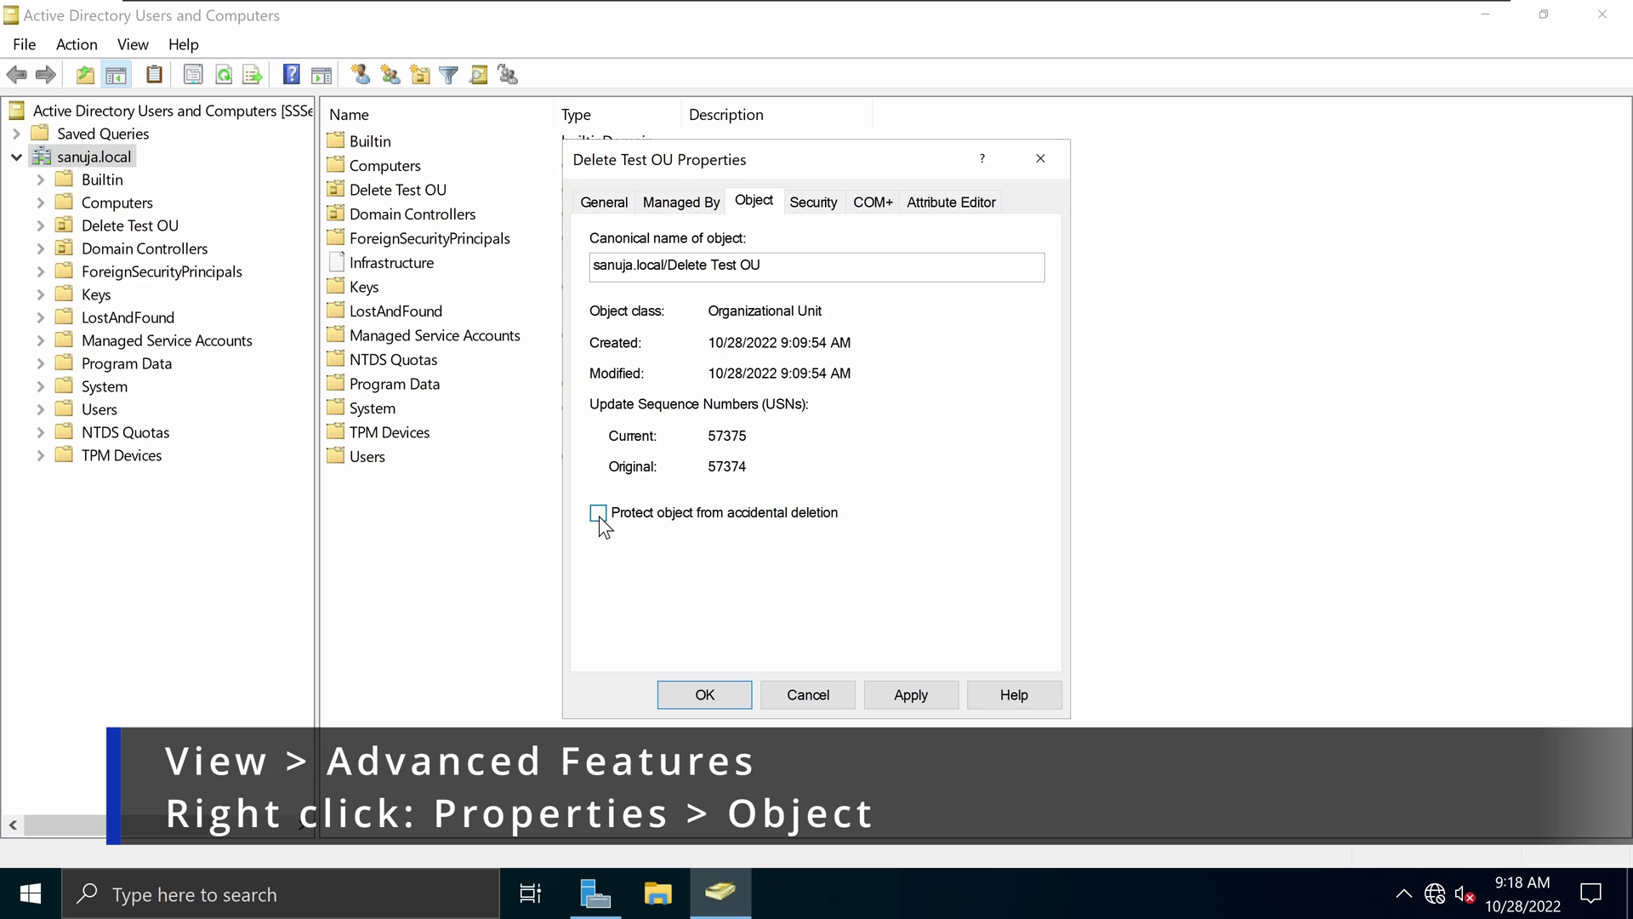
pyautogui.click(927, 696)
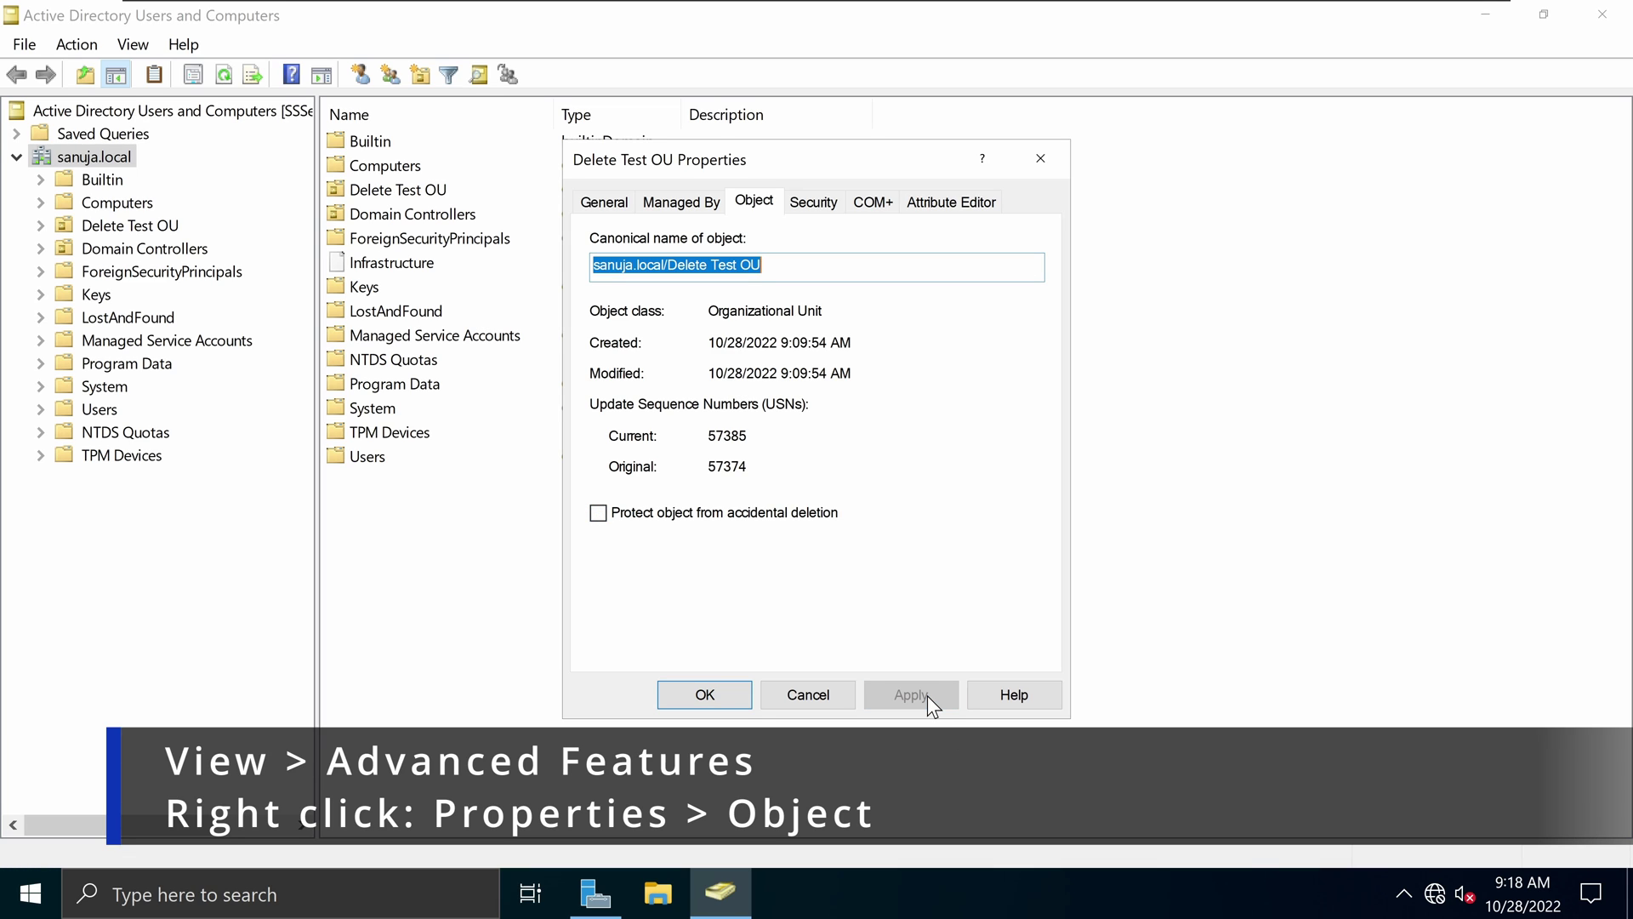
# - Close the Properties dialog and delete Delete Test OU, confirming with Yes
pyautogui.click(1035, 168)
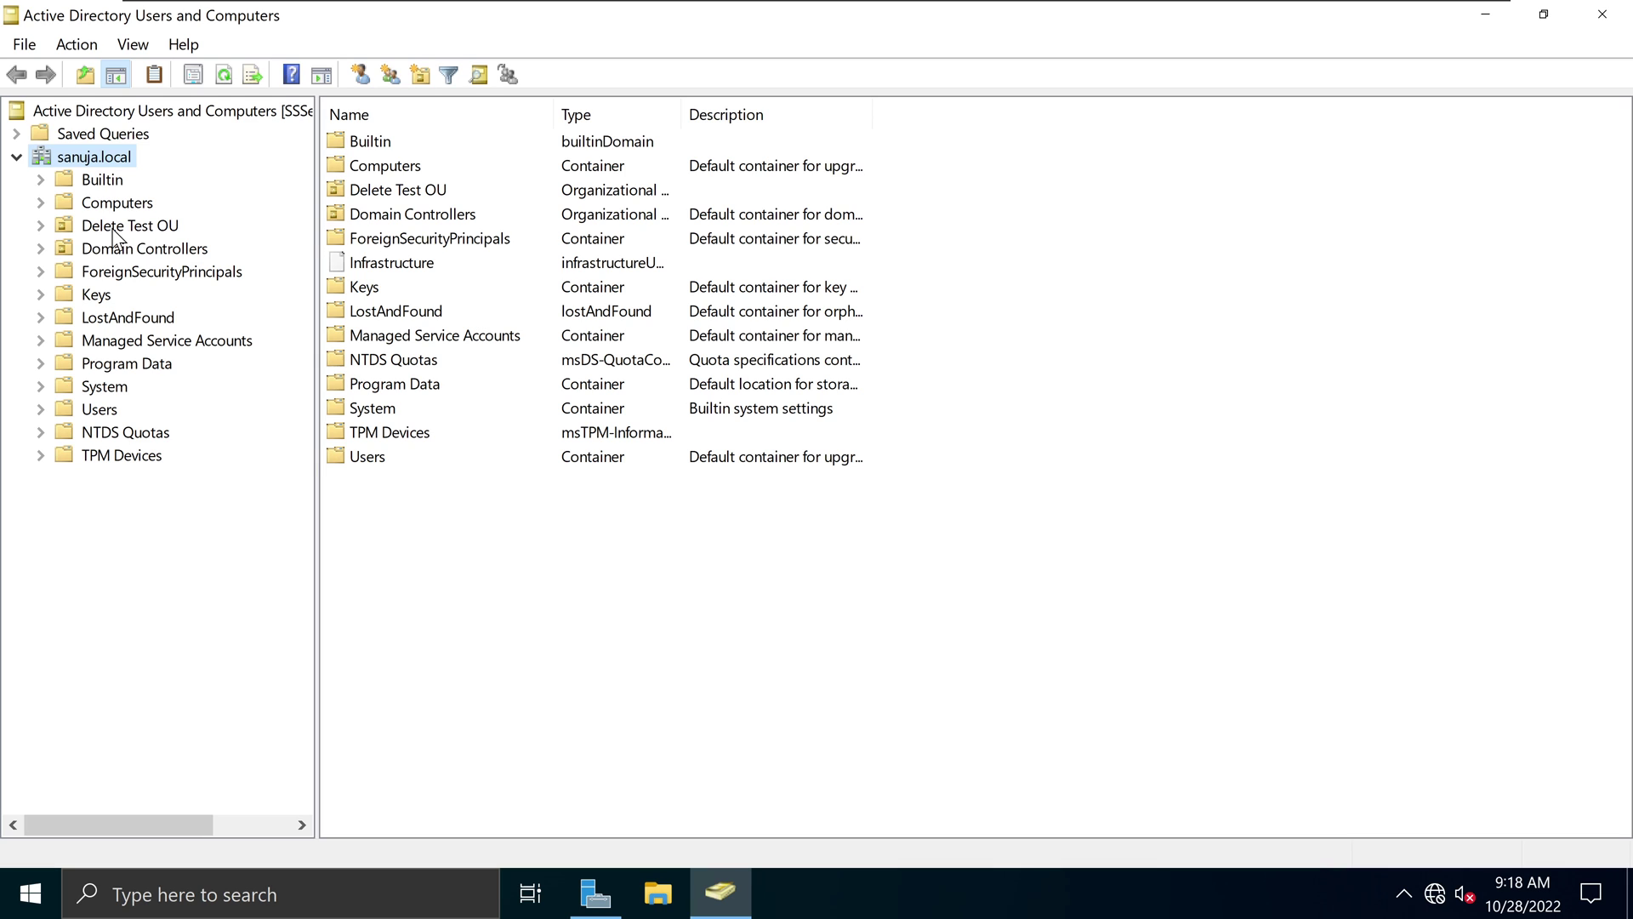
pyautogui.rightClick(149, 228)
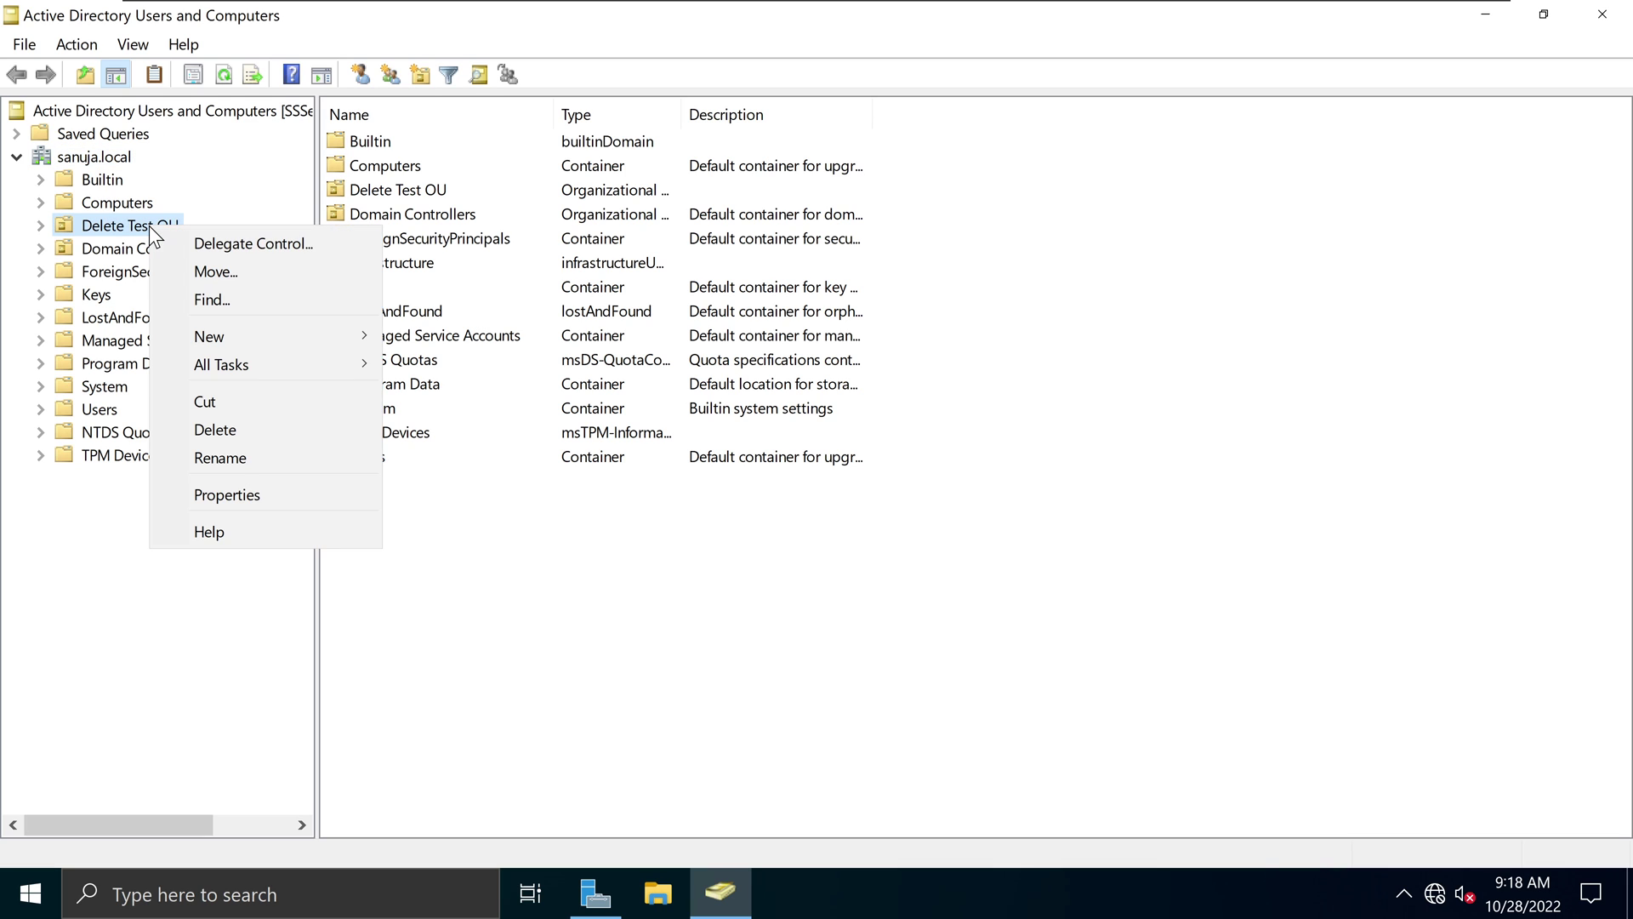
pyautogui.click(240, 431)
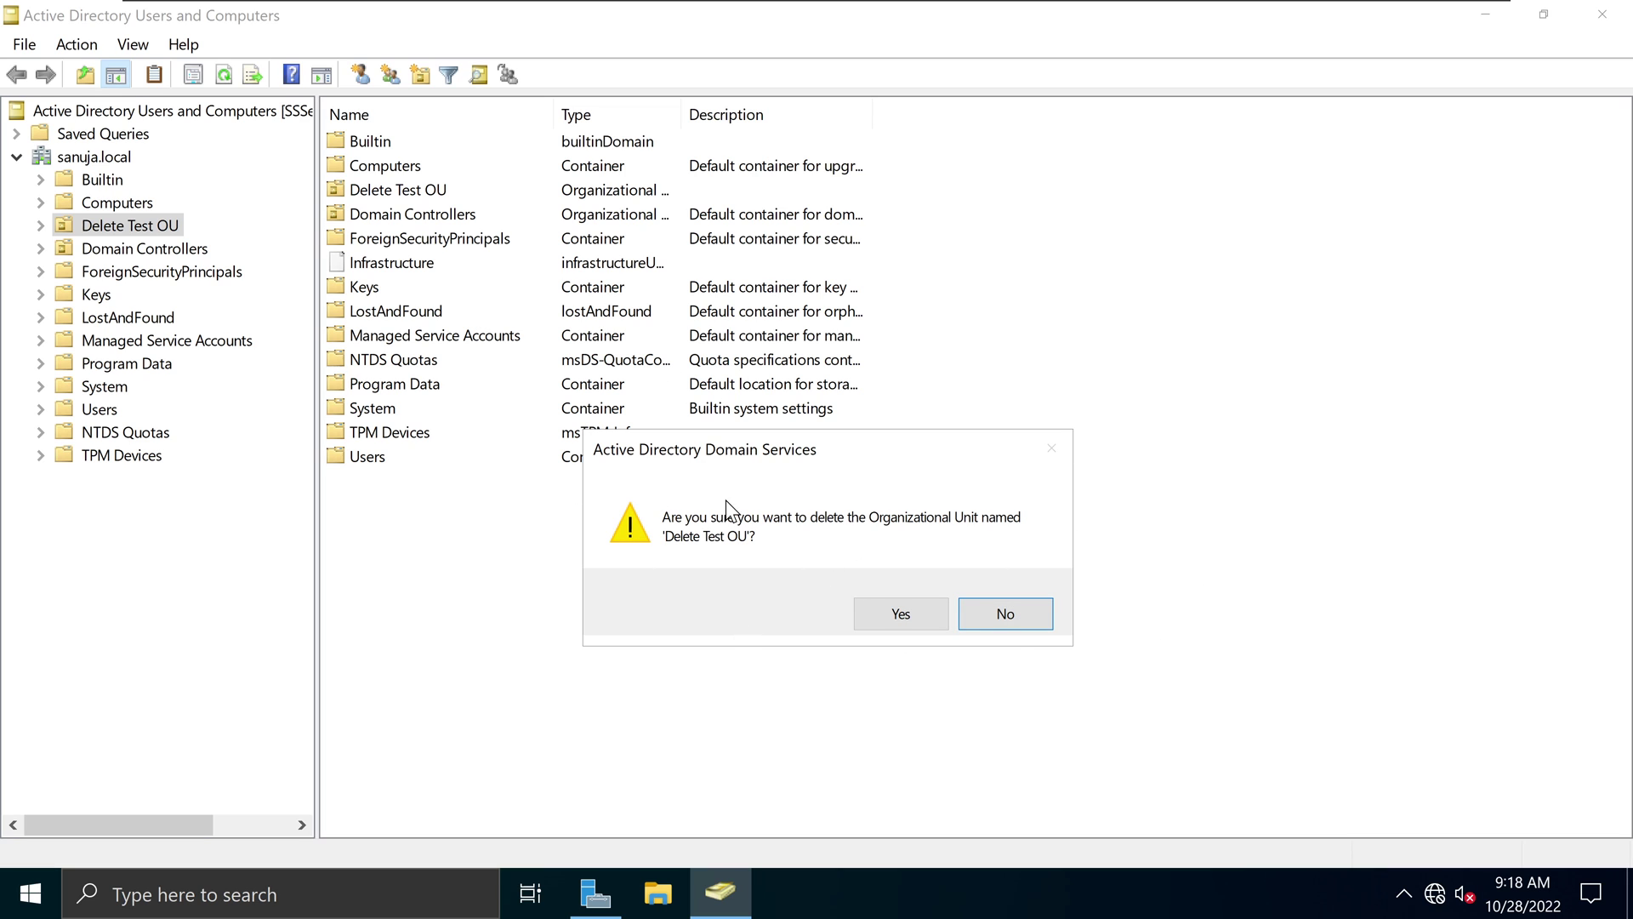
pyautogui.click(902, 614)
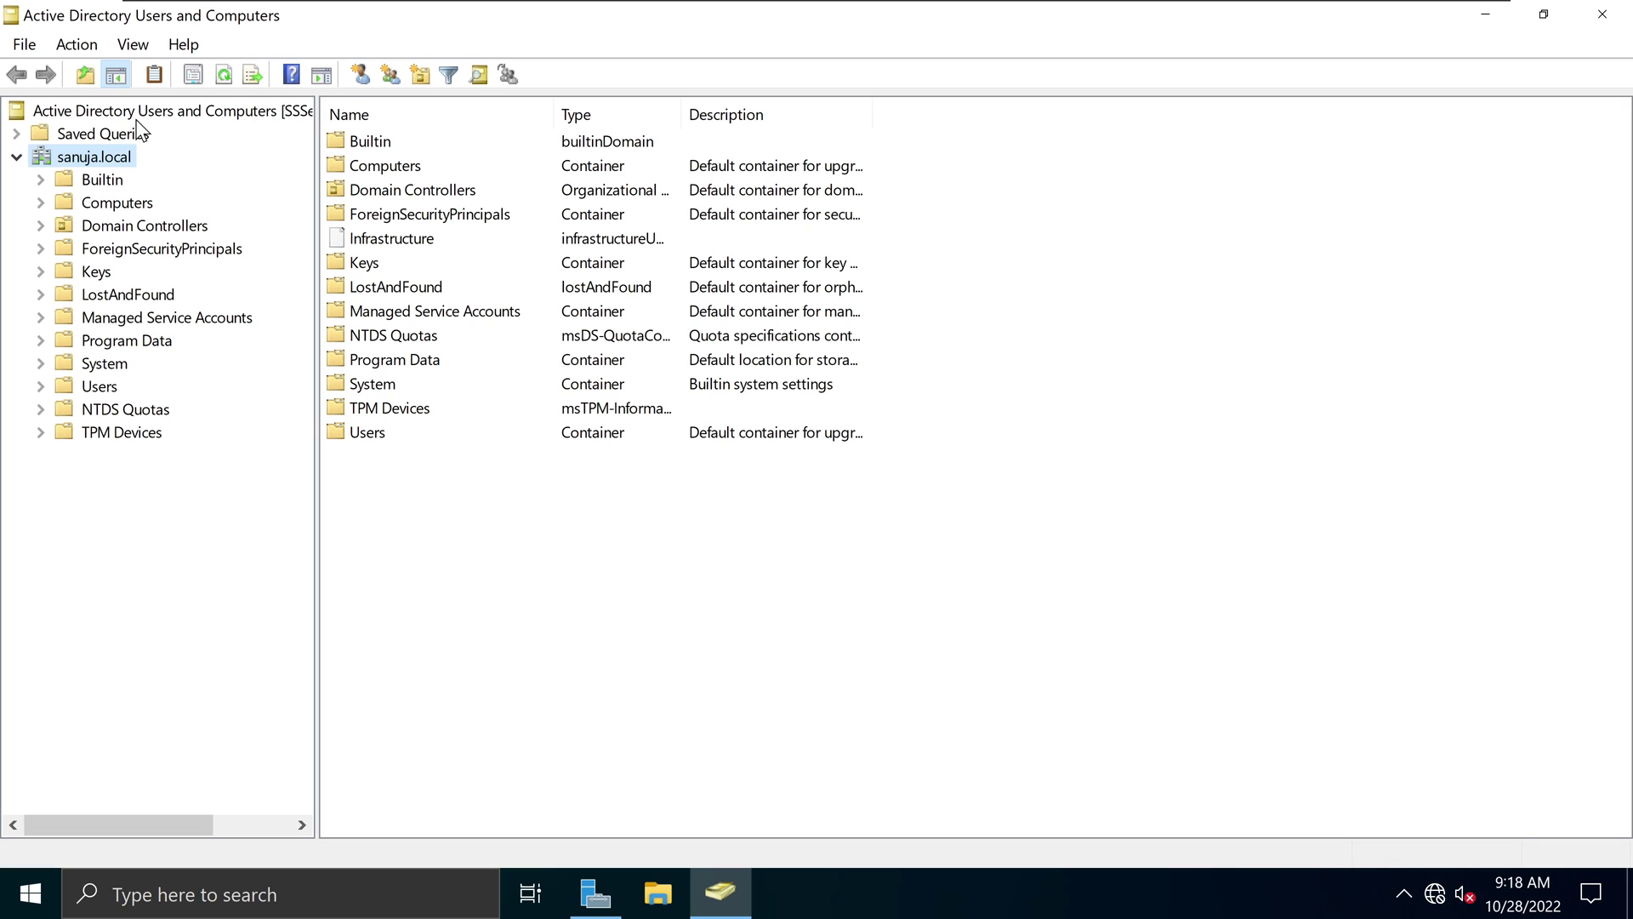
pyautogui.click(132, 49)
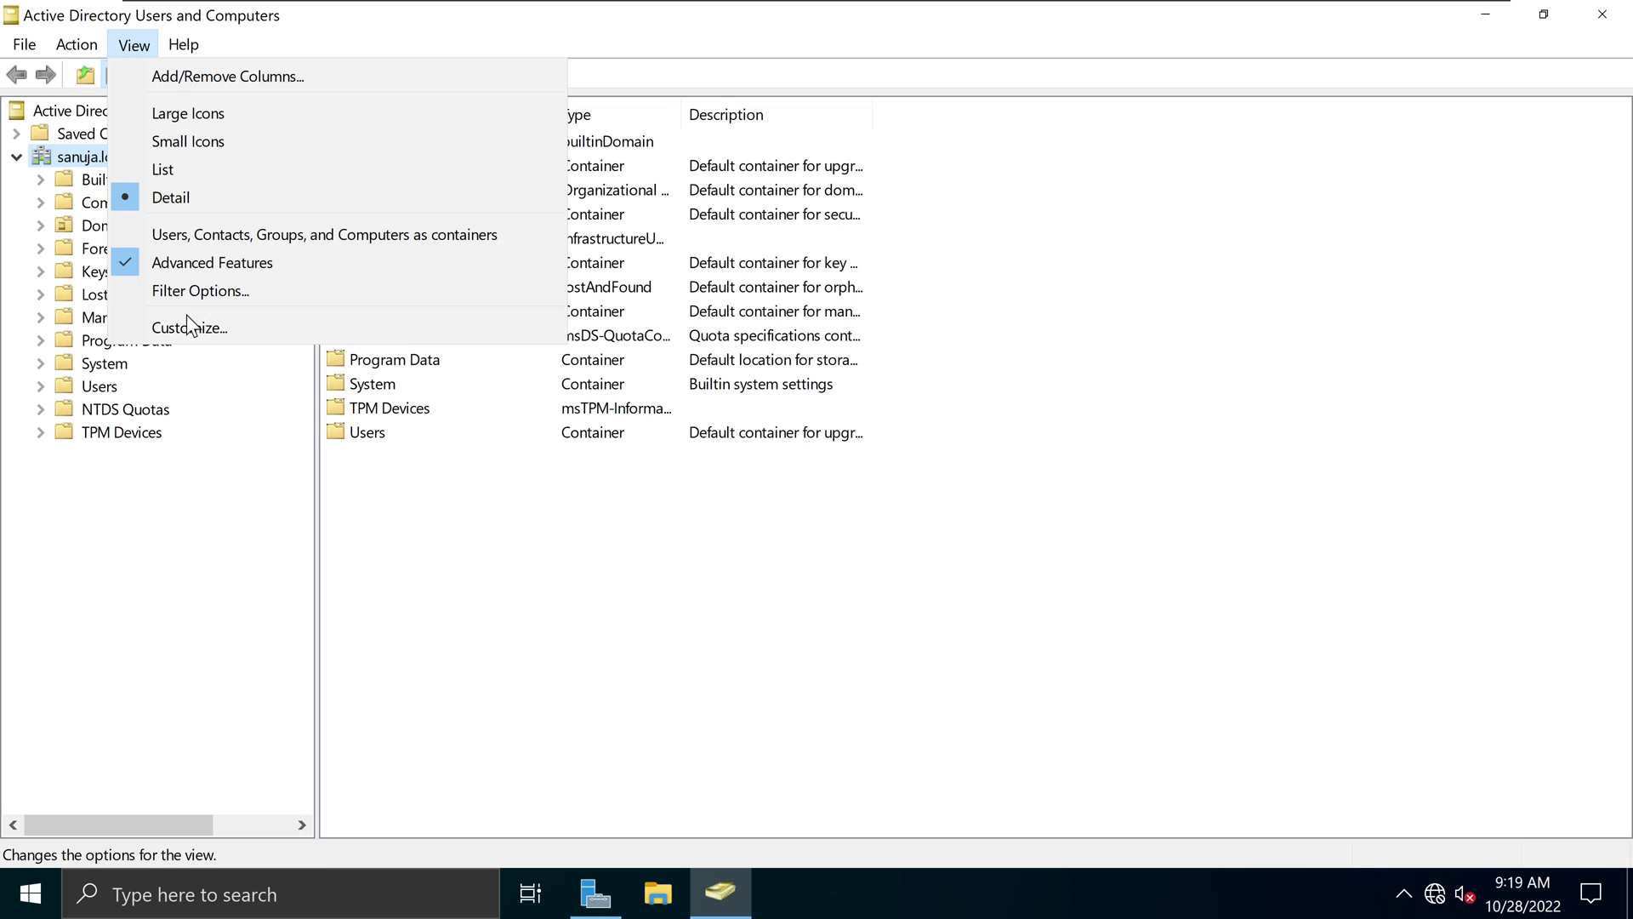
pyautogui.click(193, 580)
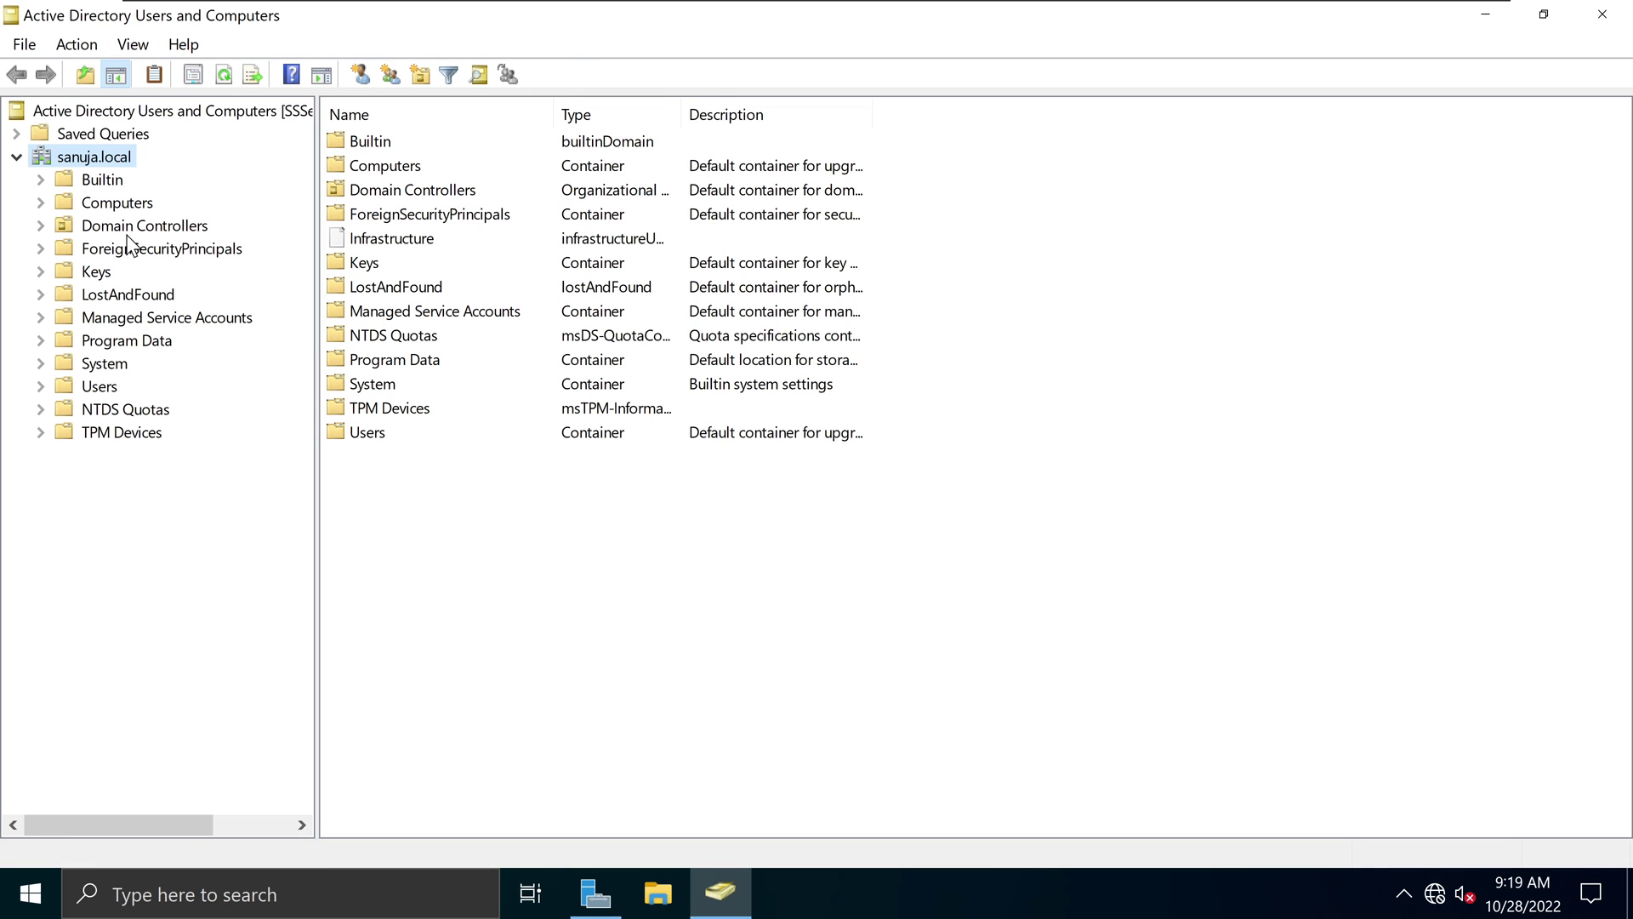
pyautogui.rightClick(138, 228)
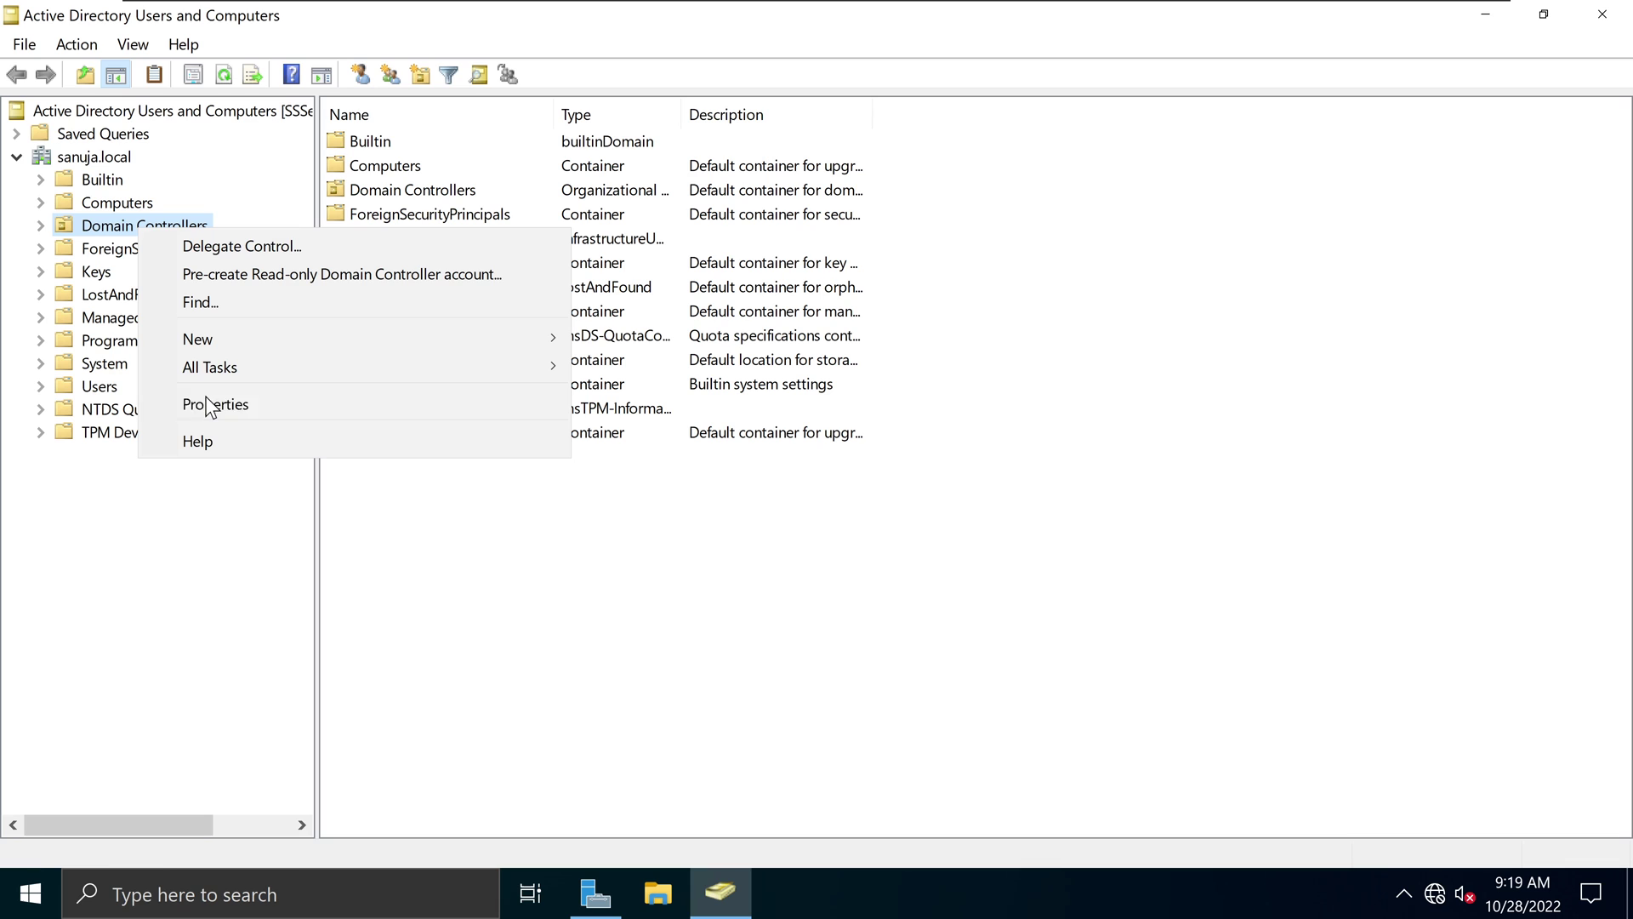
pyautogui.click(188, 586)
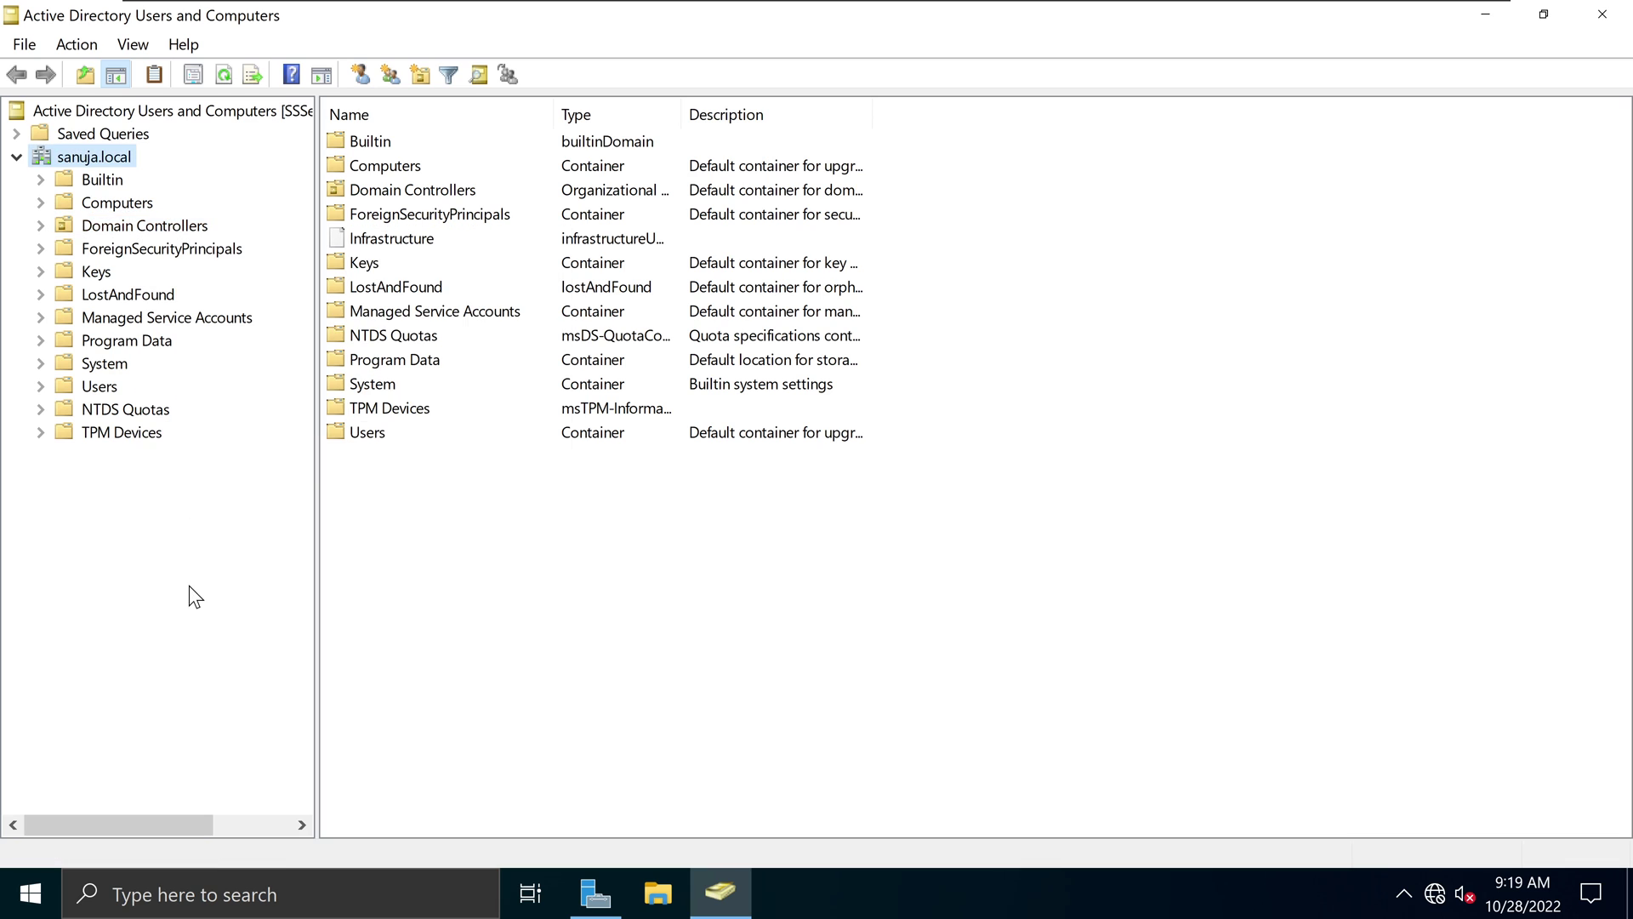
# - Create an unprotected Test1 organizational unit under sanuja.local
pyautogui.rightClick(117, 164)
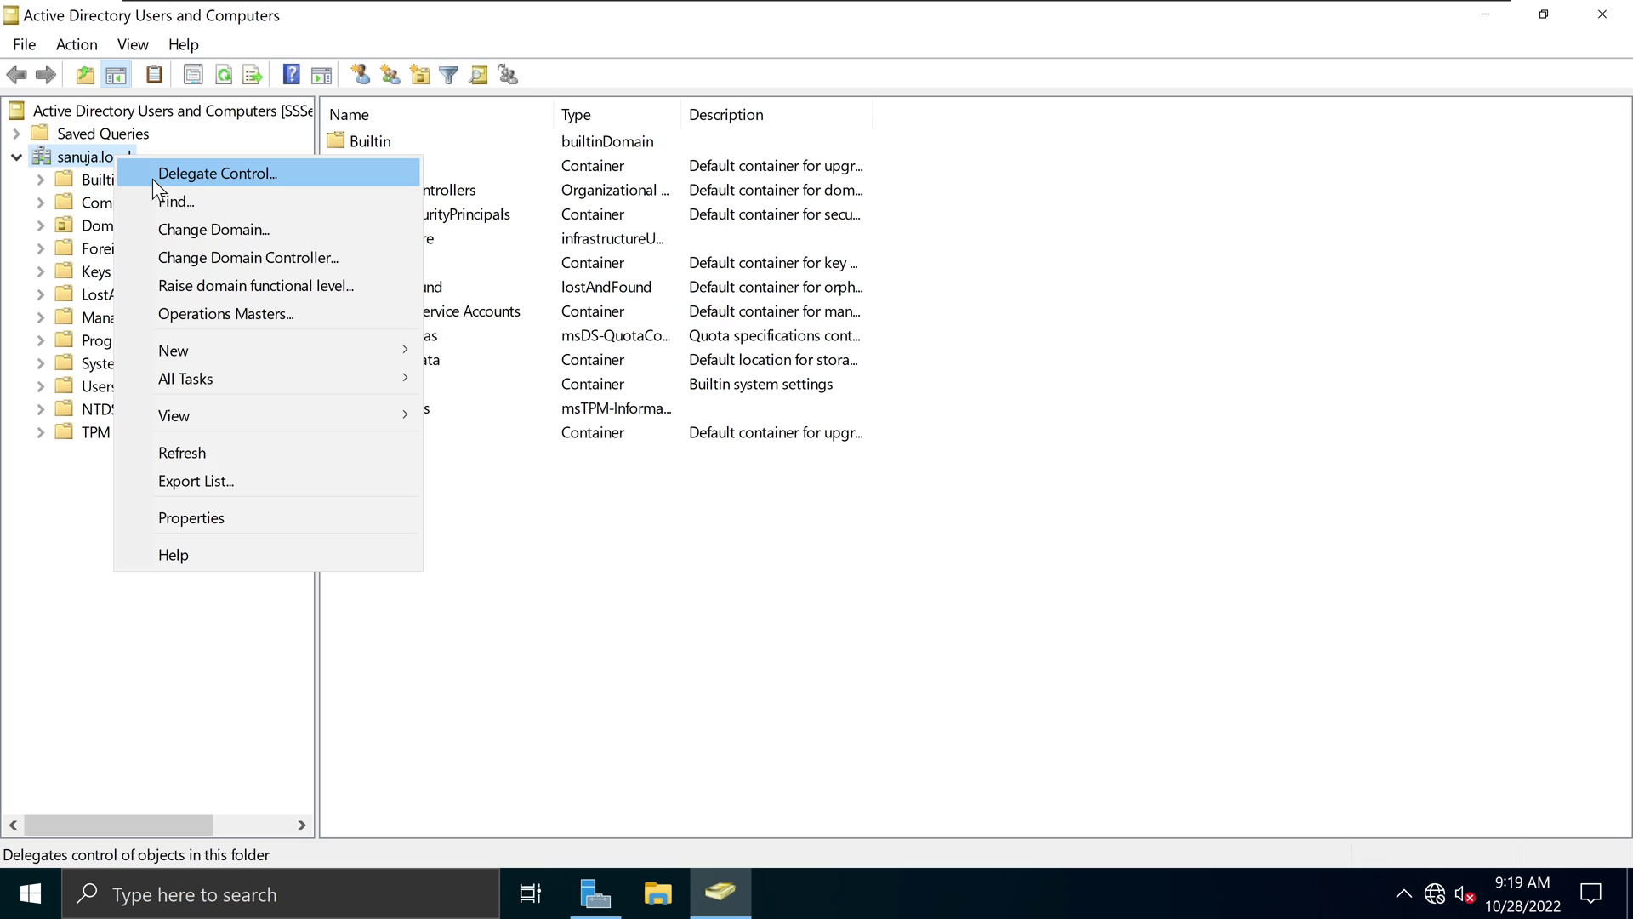
pyautogui.moveTo(303, 350)
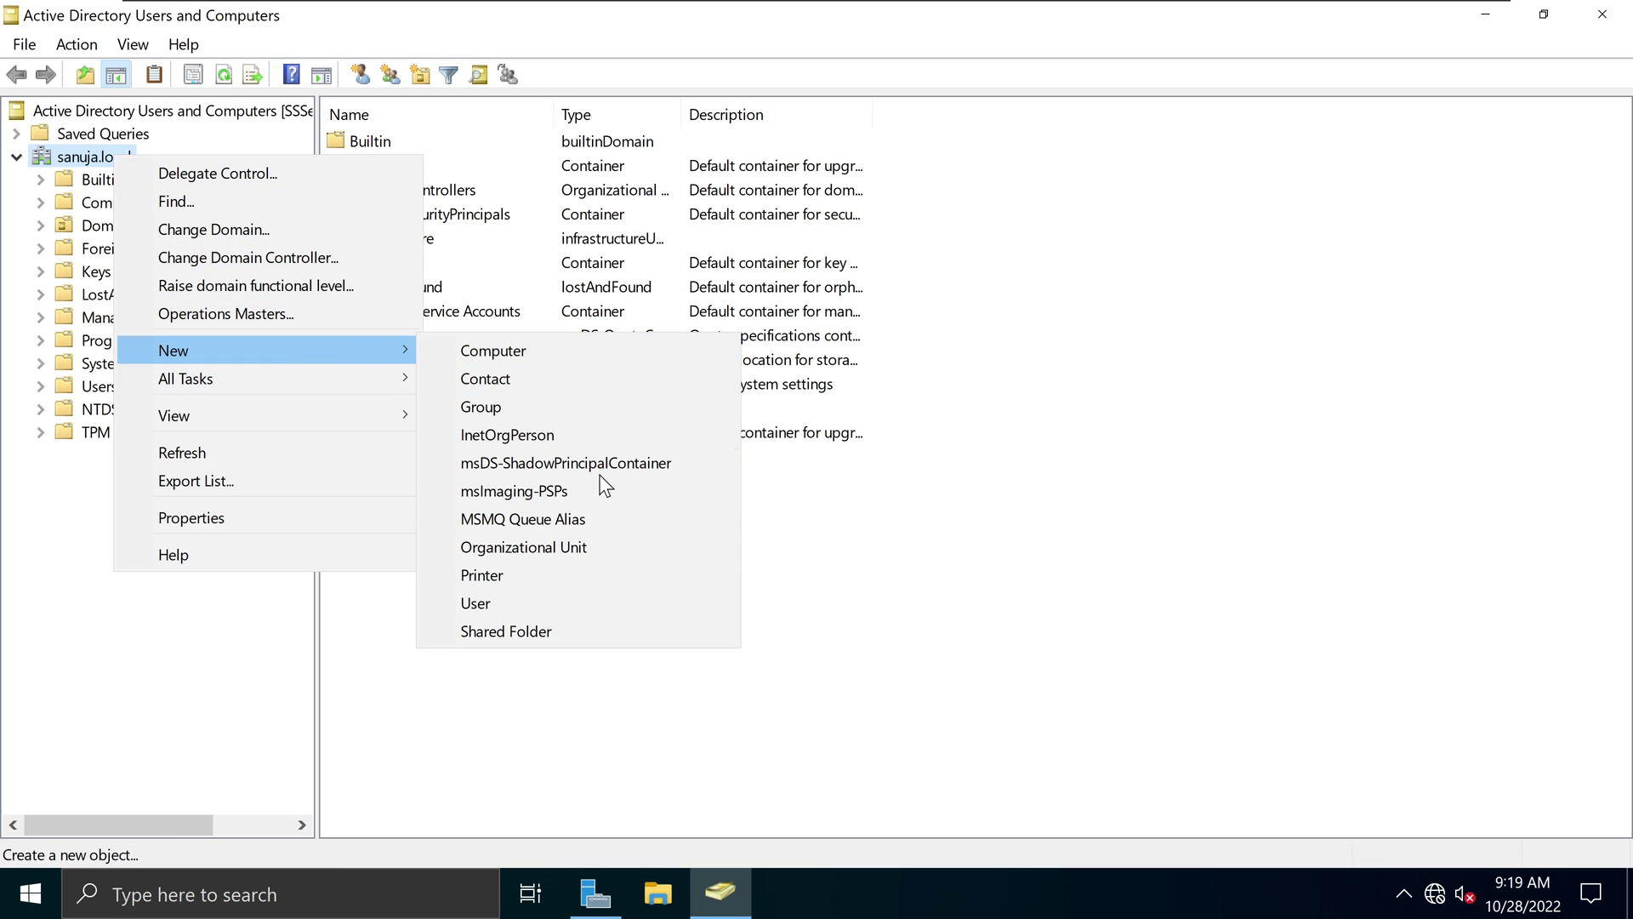
pyautogui.click(570, 544)
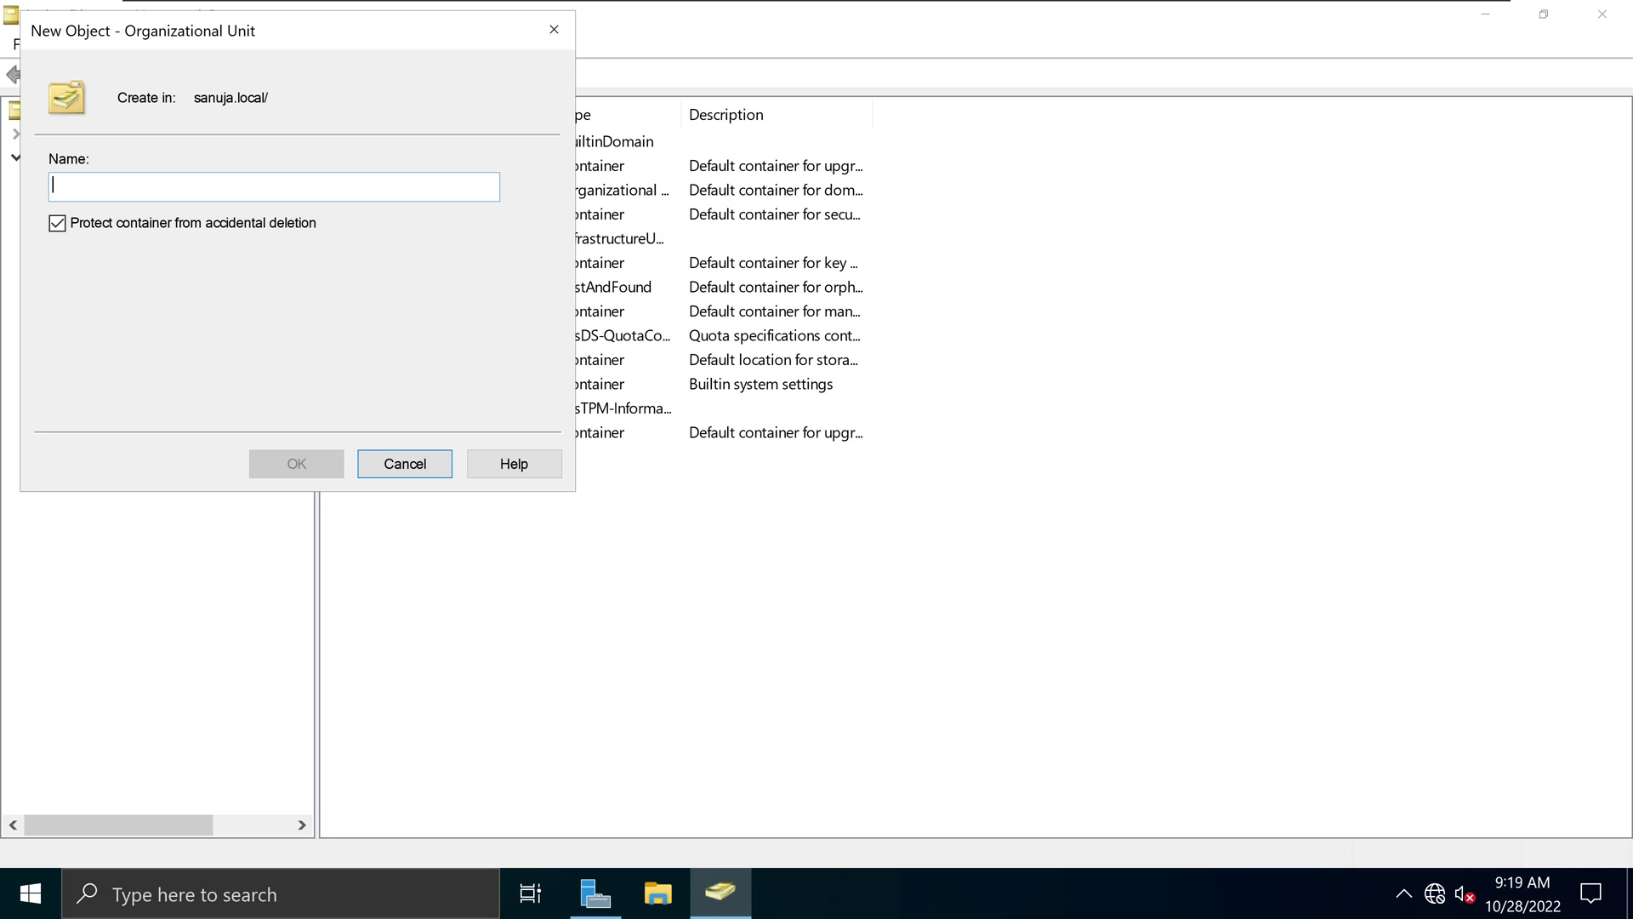
pyautogui.write('Test1')
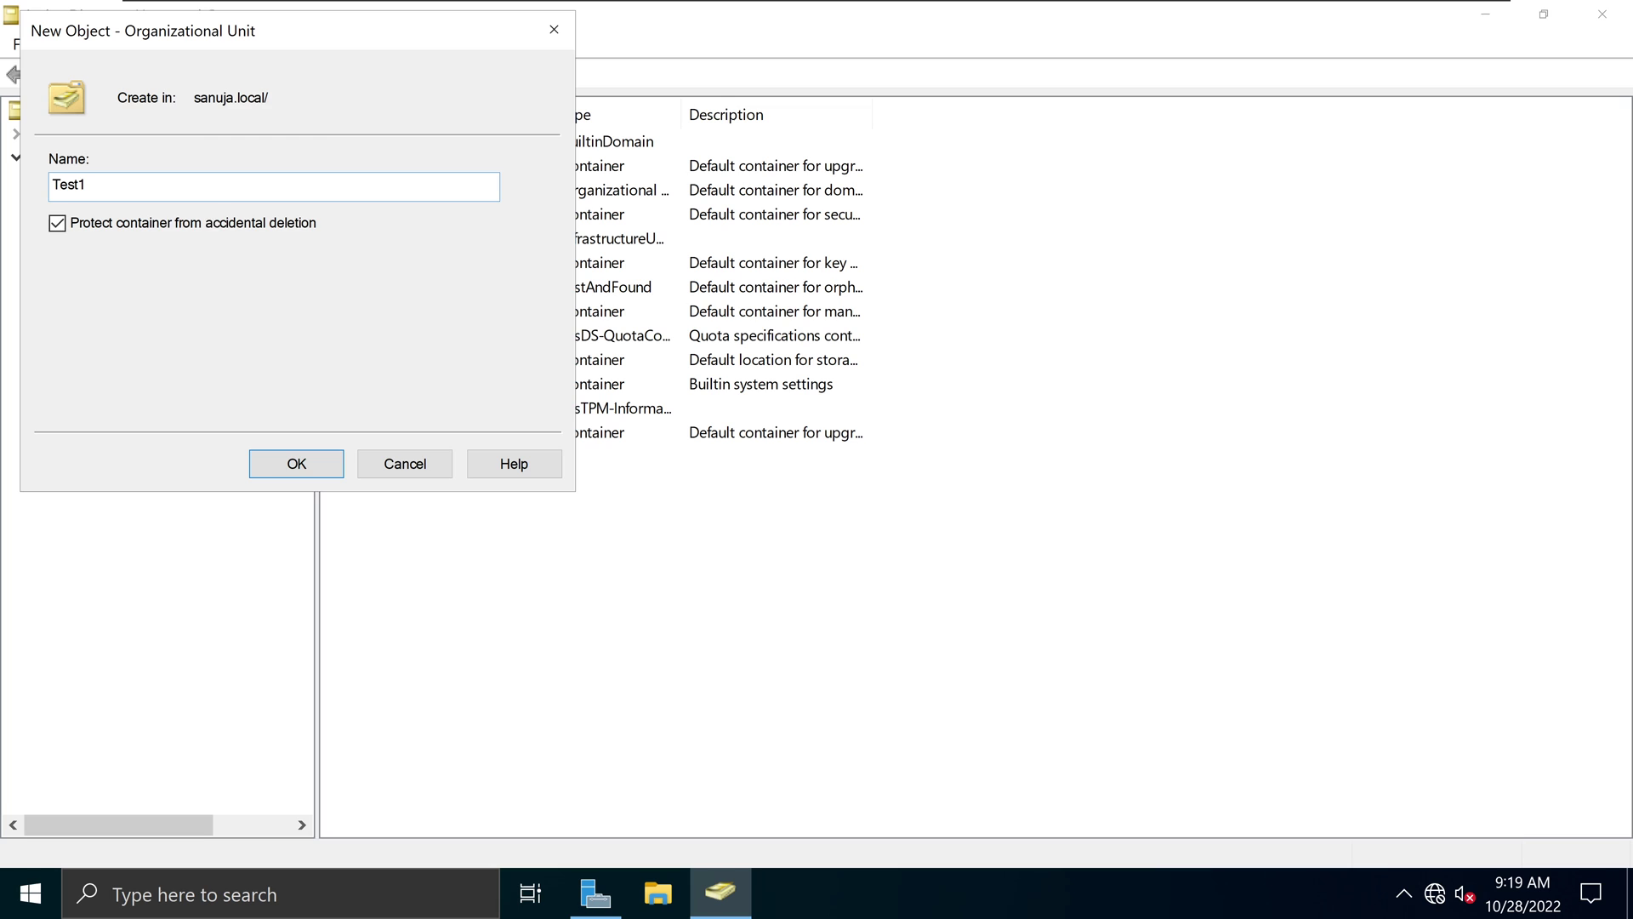
pyautogui.click(163, 225)
pyautogui.click(309, 460)
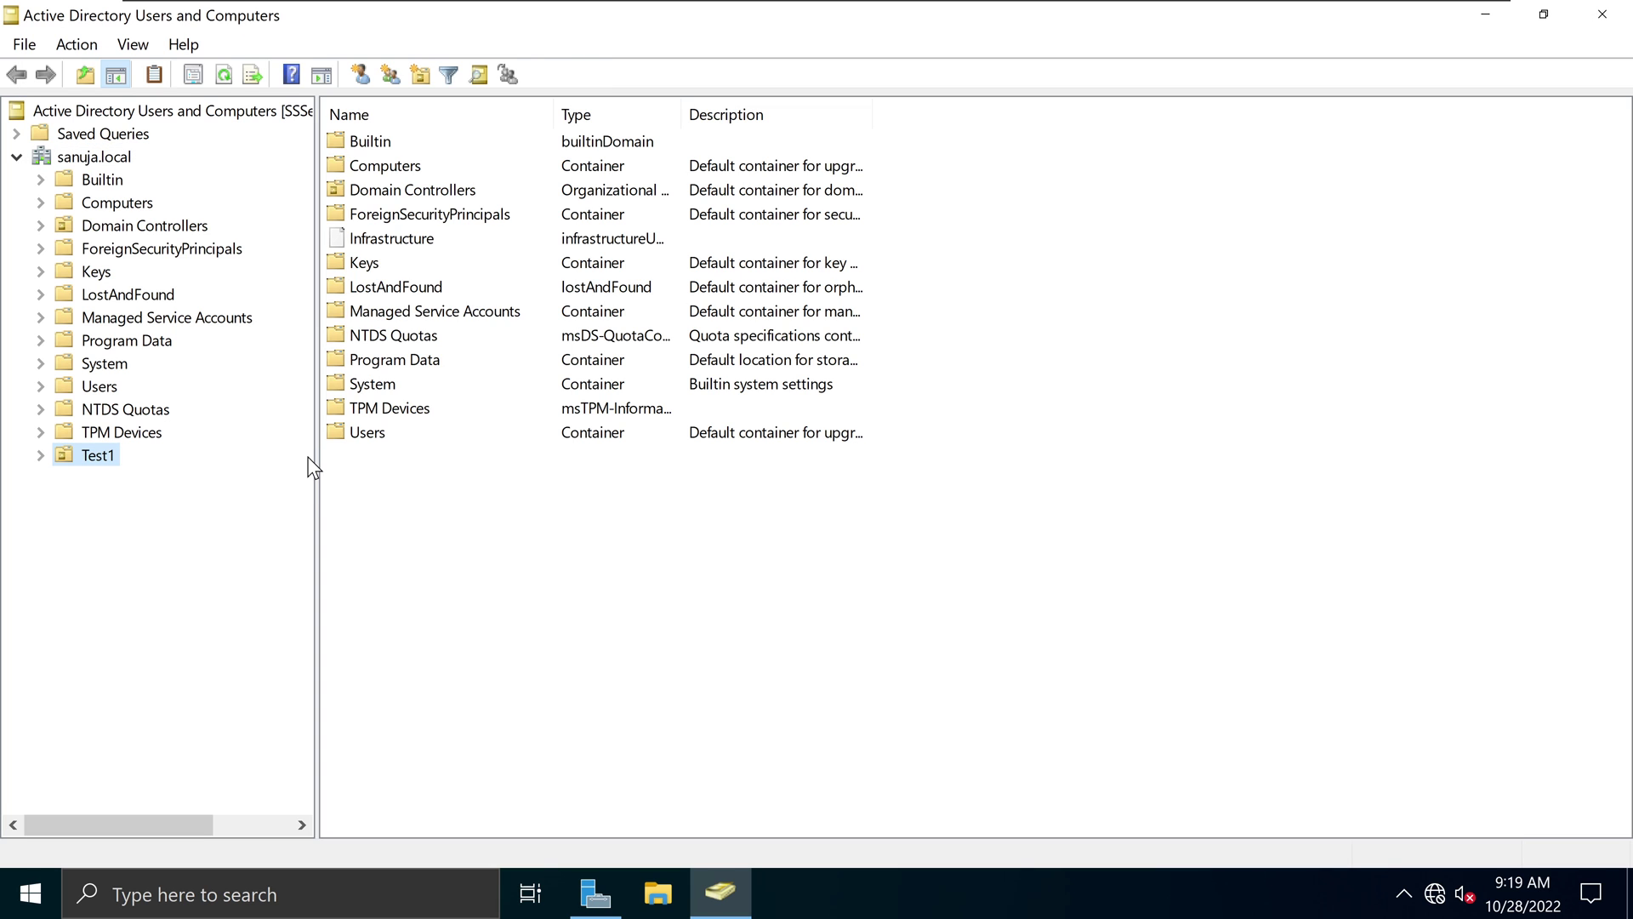
# - Delete the Test1 OU, confirming with Yes
pyautogui.rightClick(100, 460)
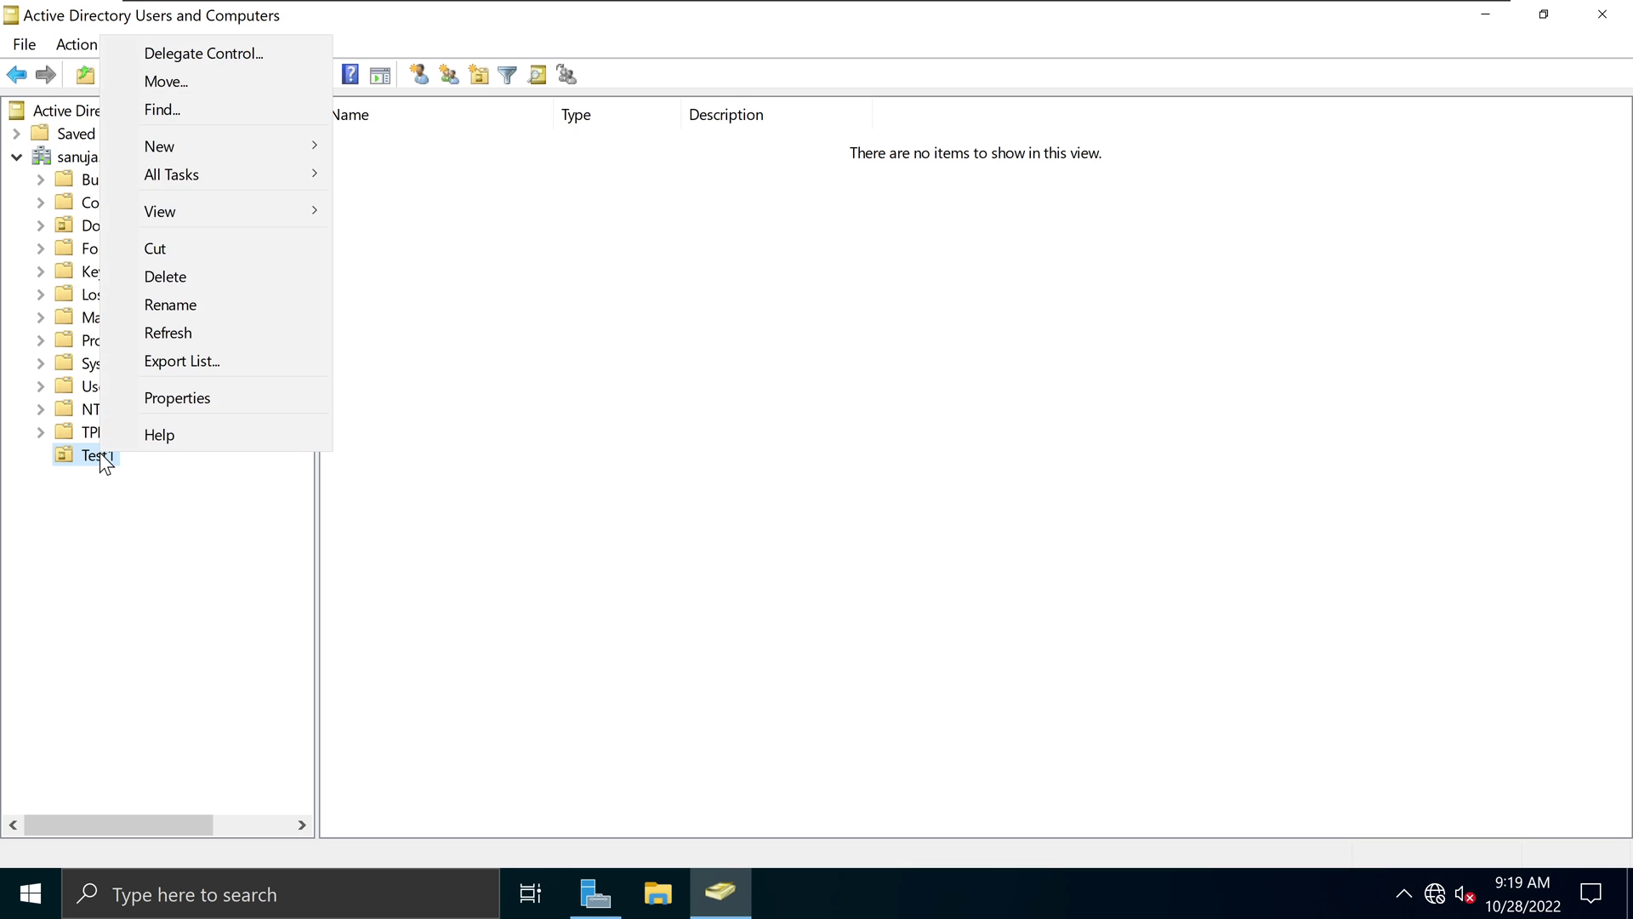
pyautogui.click(187, 282)
pyautogui.click(900, 614)
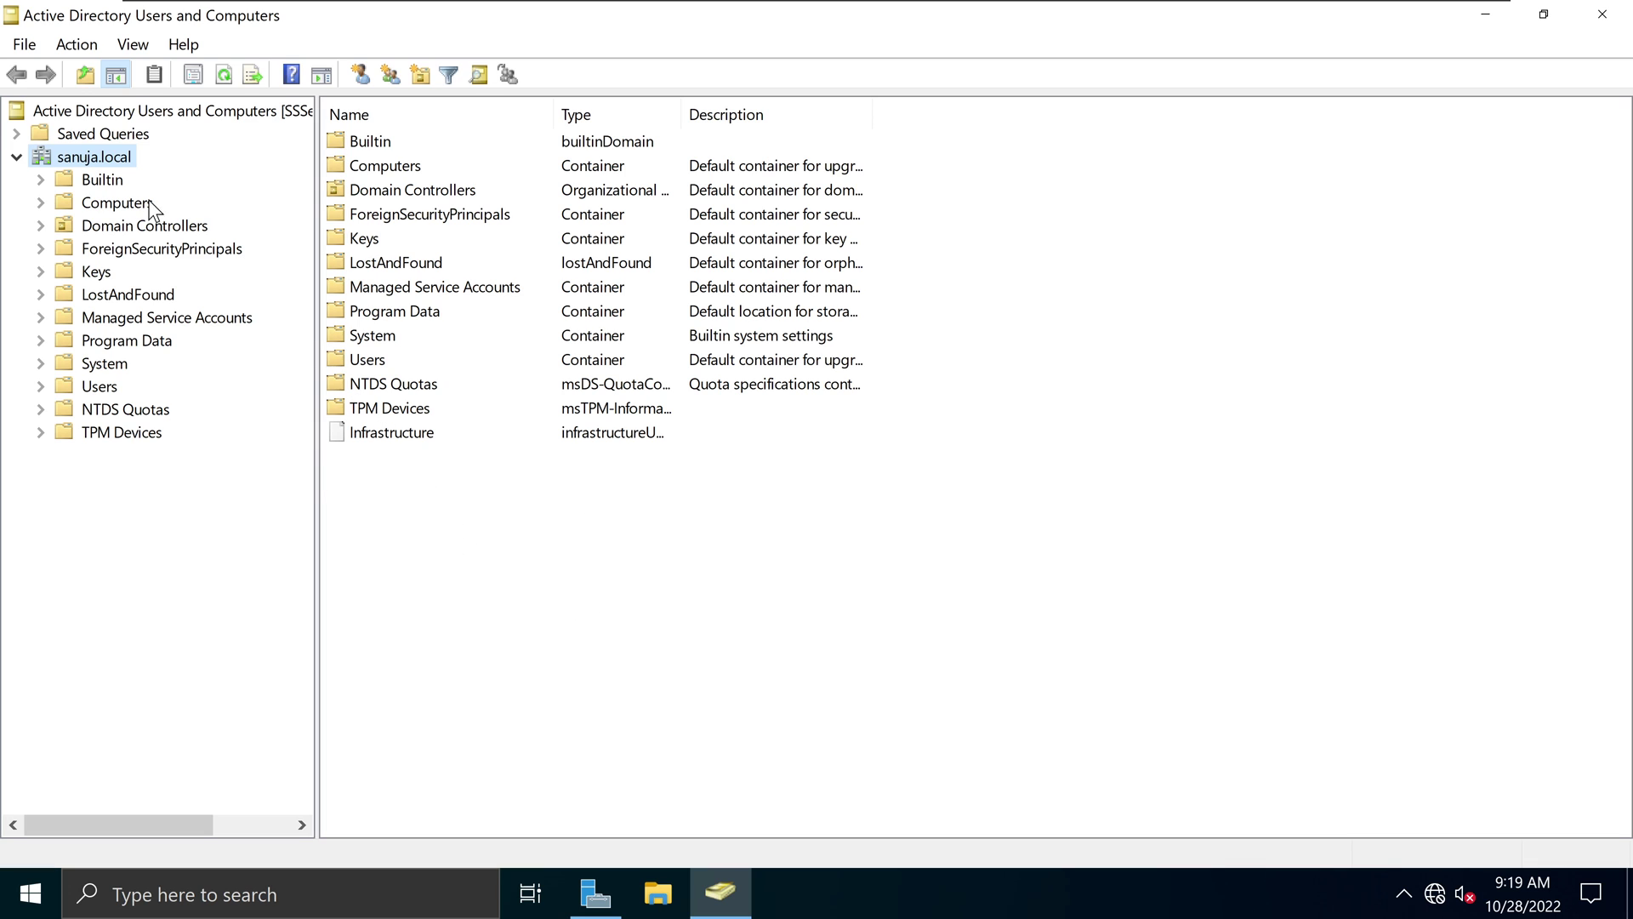
# - Create a Test organizational unit under sanuja.local with deletion protection left on
pyautogui.rightClick(113, 164)
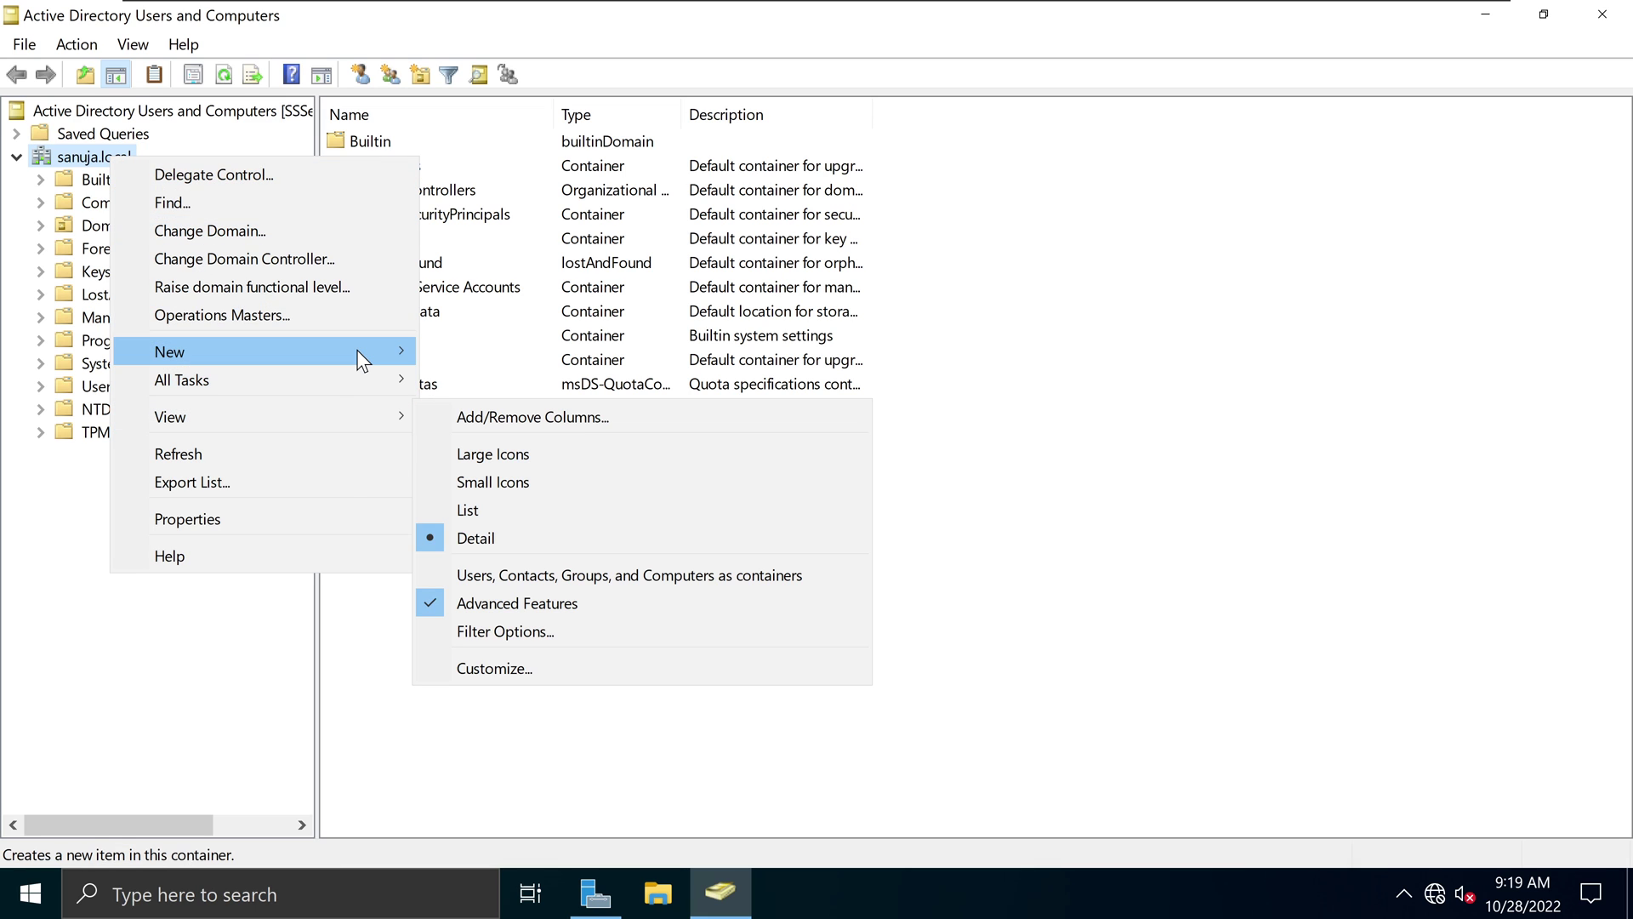
pyautogui.moveTo(364, 355)
pyautogui.click(551, 544)
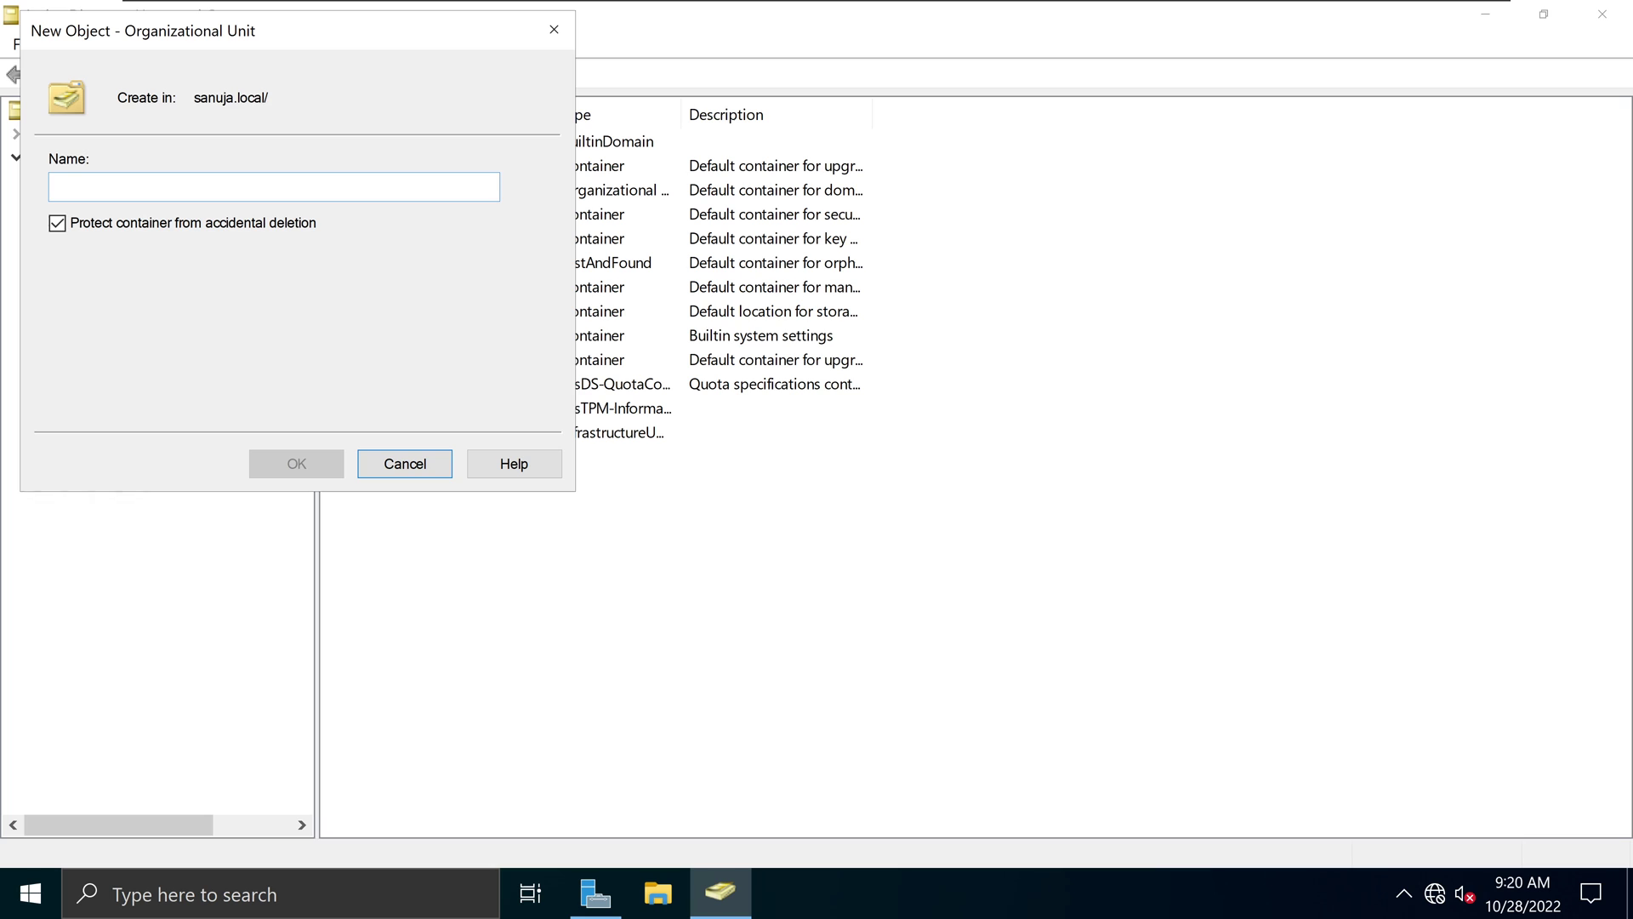
pyautogui.write('Test')
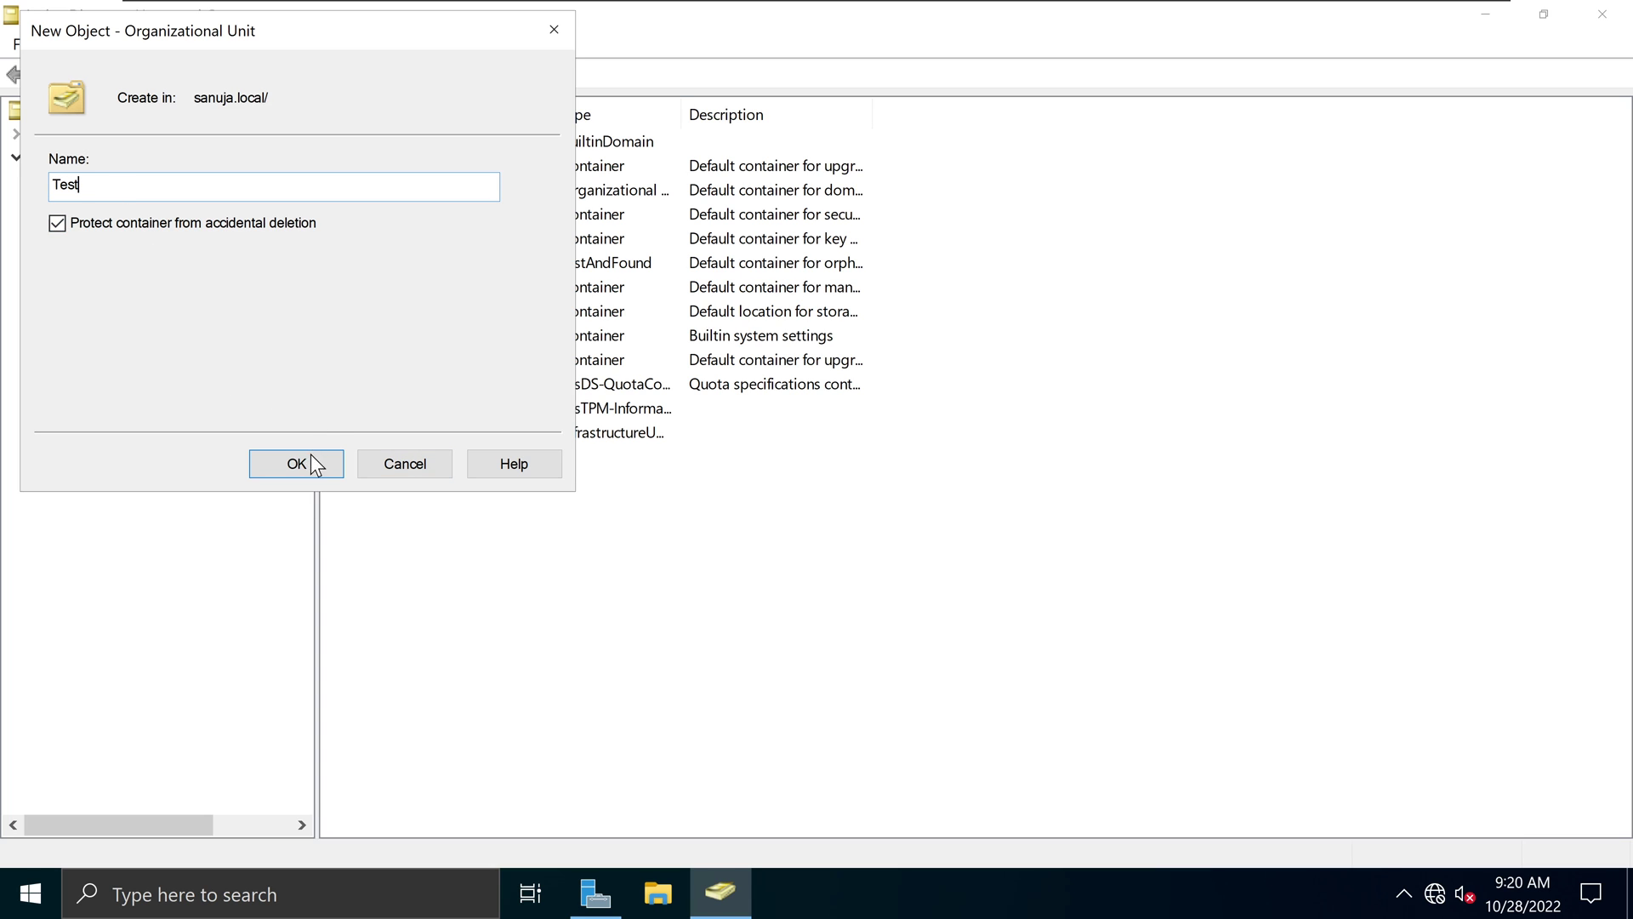
pyautogui.click(315, 466)
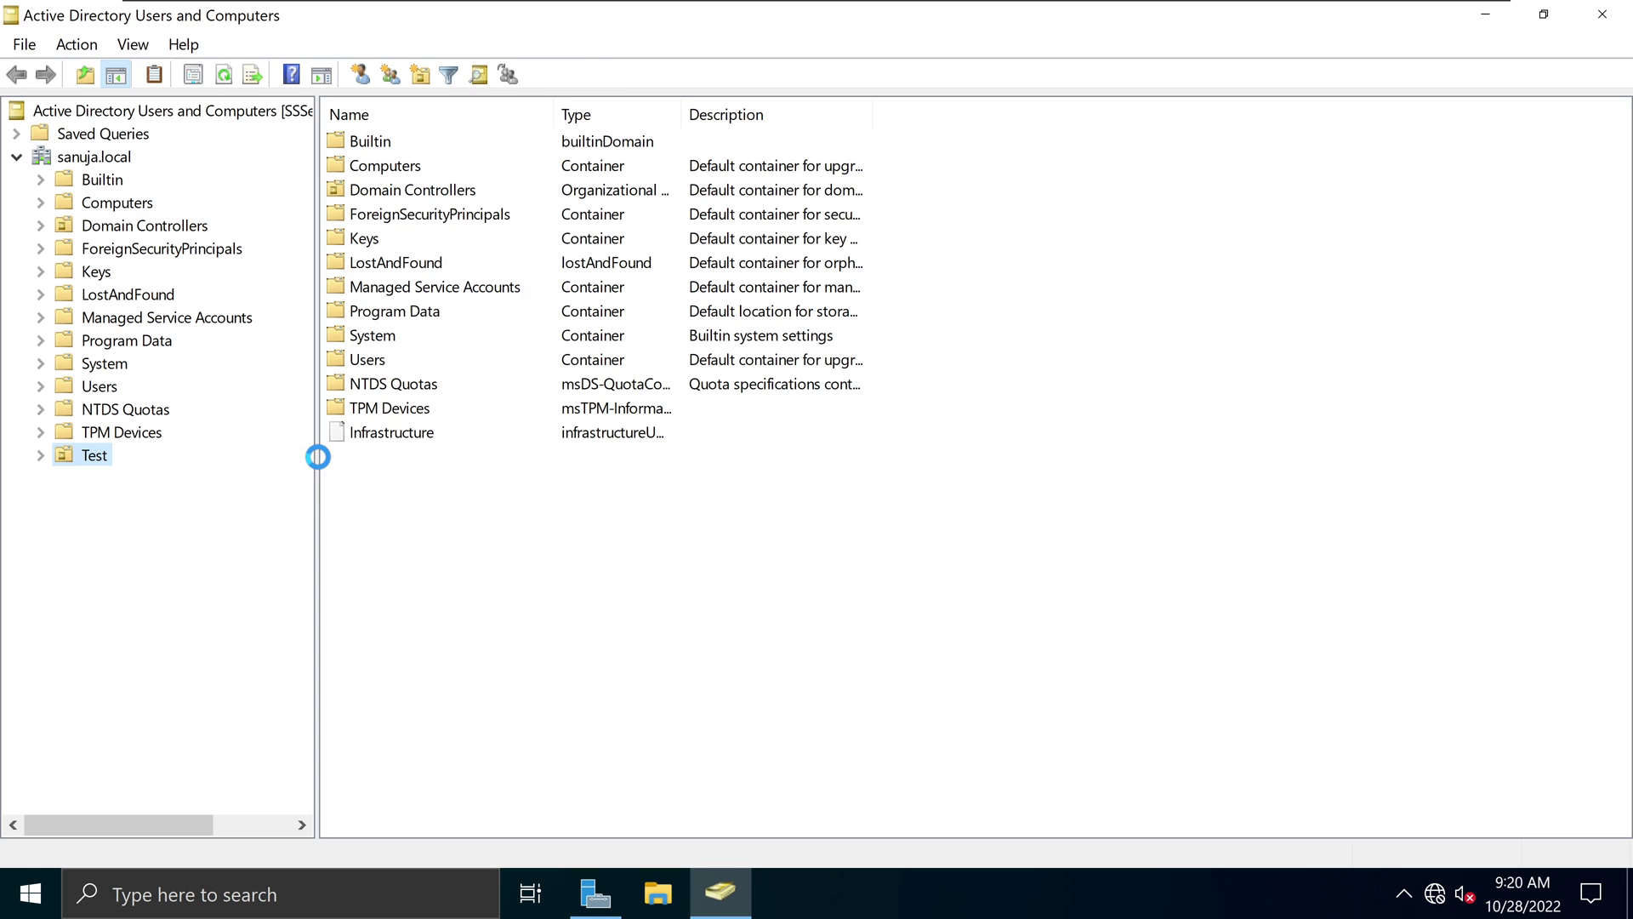
# - Try deleting the Test OU twice, dismissing each insufficient-privileges error
pyautogui.rightClick(79, 453)
pyautogui.click(174, 278)
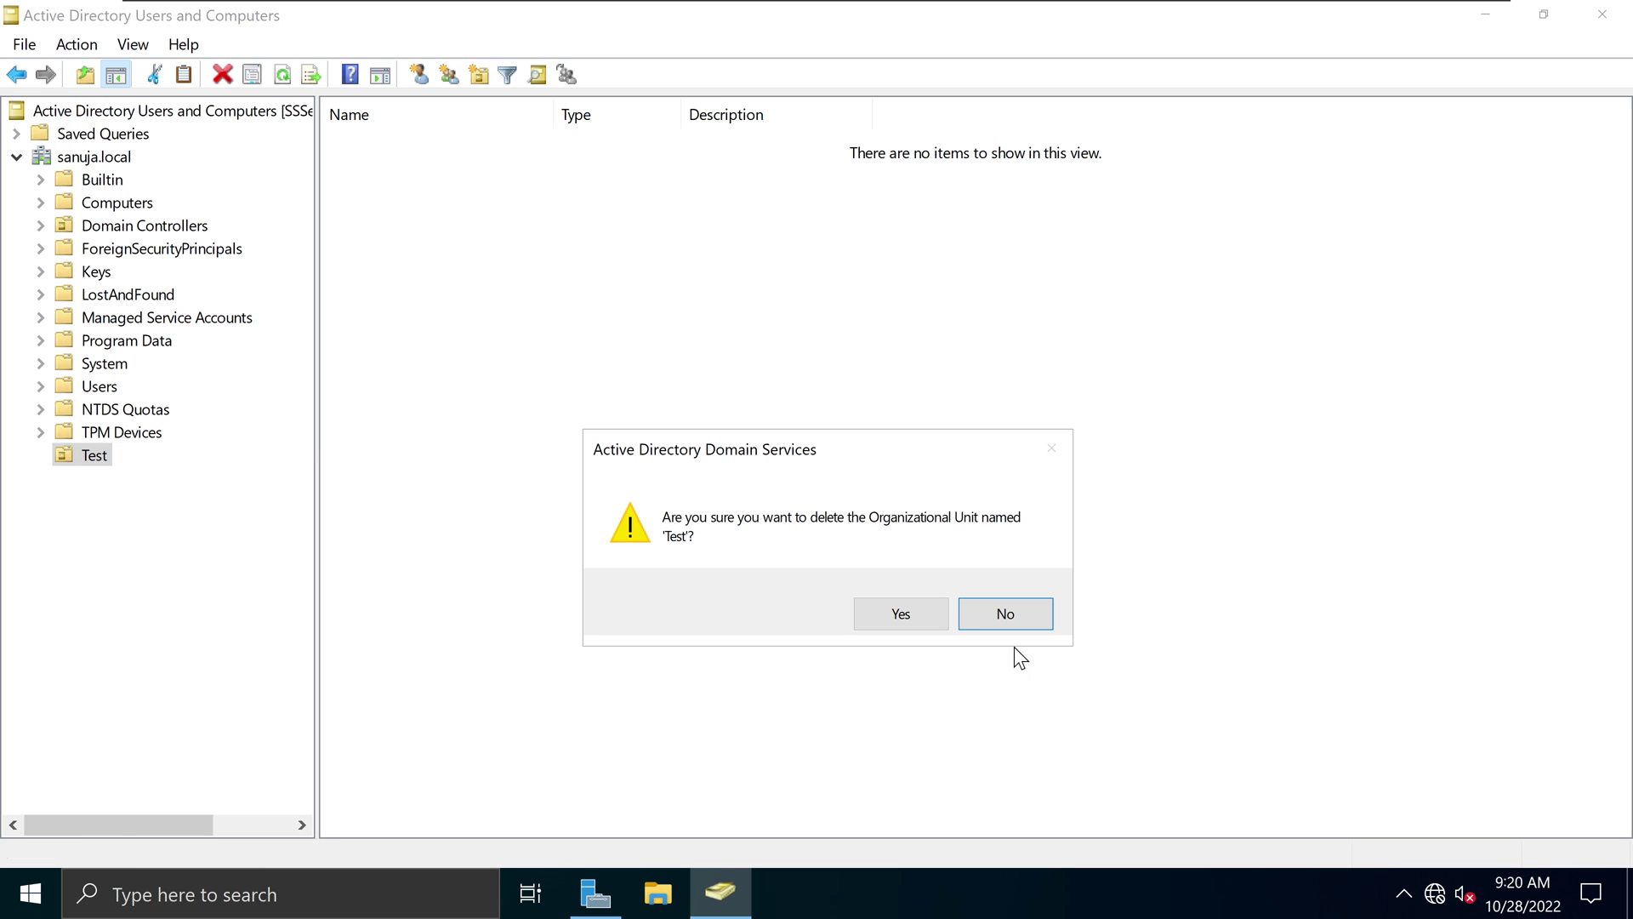
pyautogui.click(906, 614)
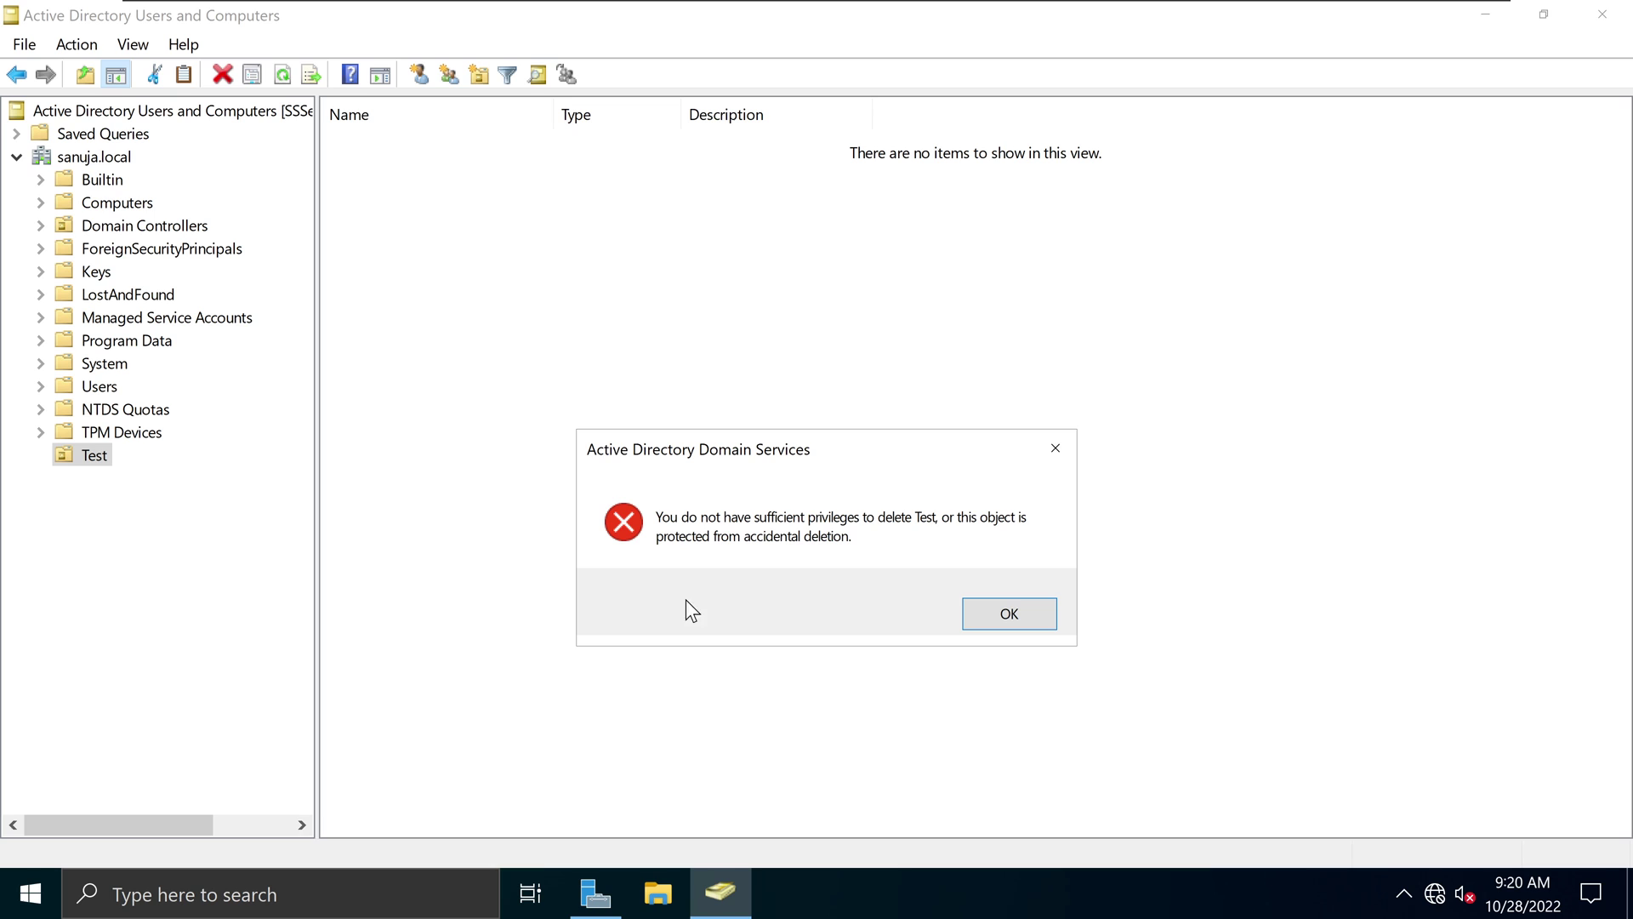
pyautogui.click(1024, 611)
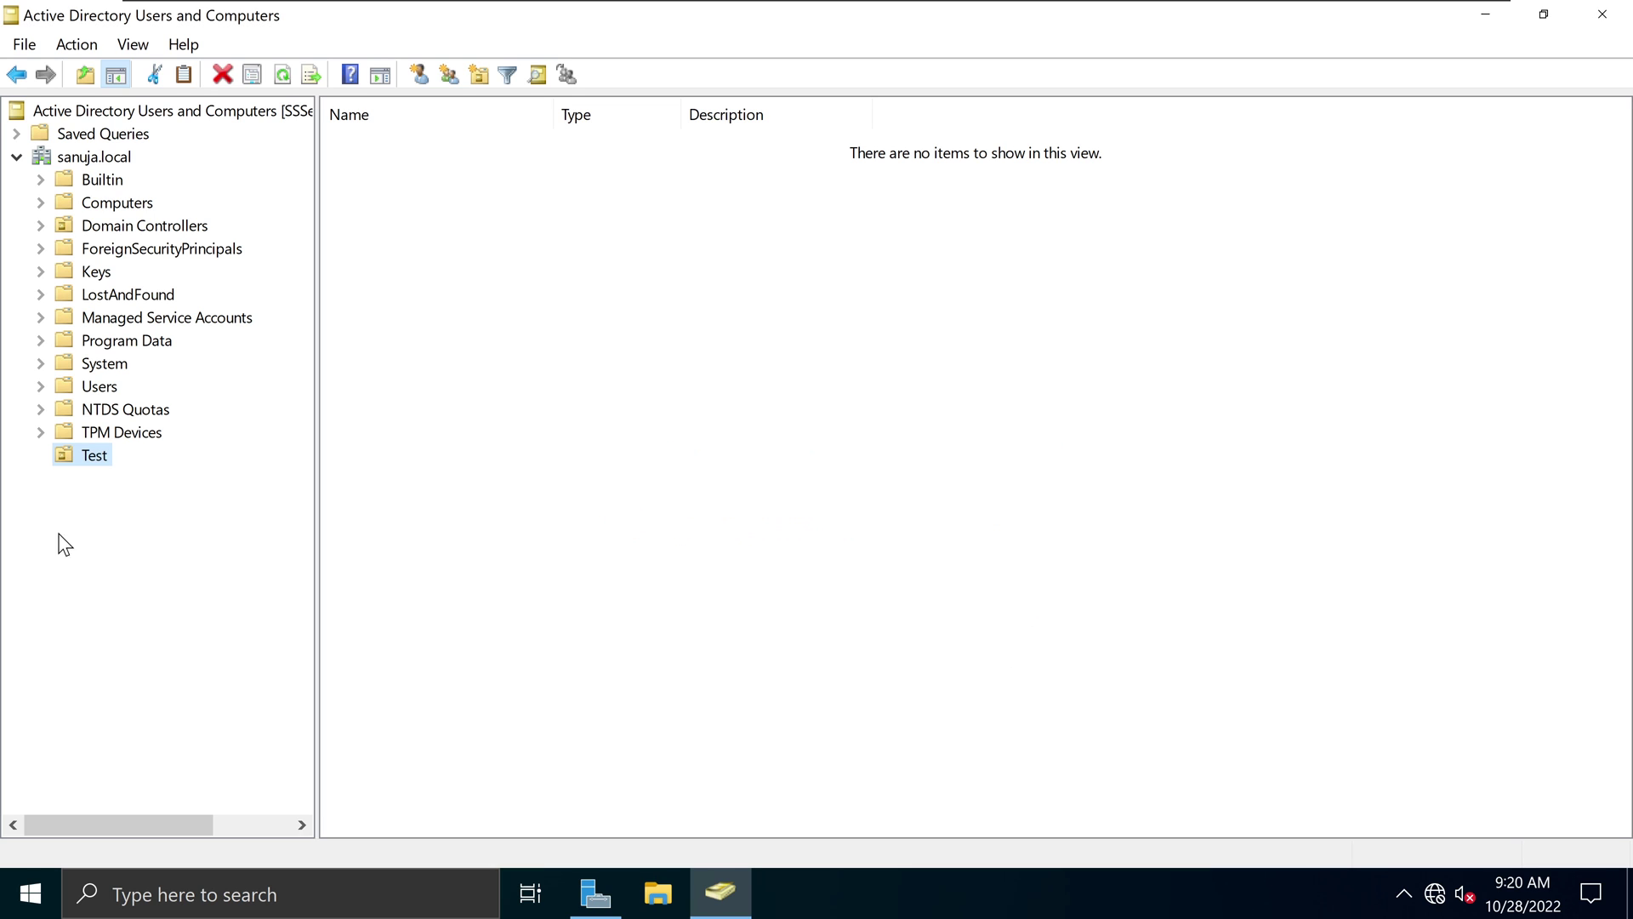
pyautogui.rightClick(95, 458)
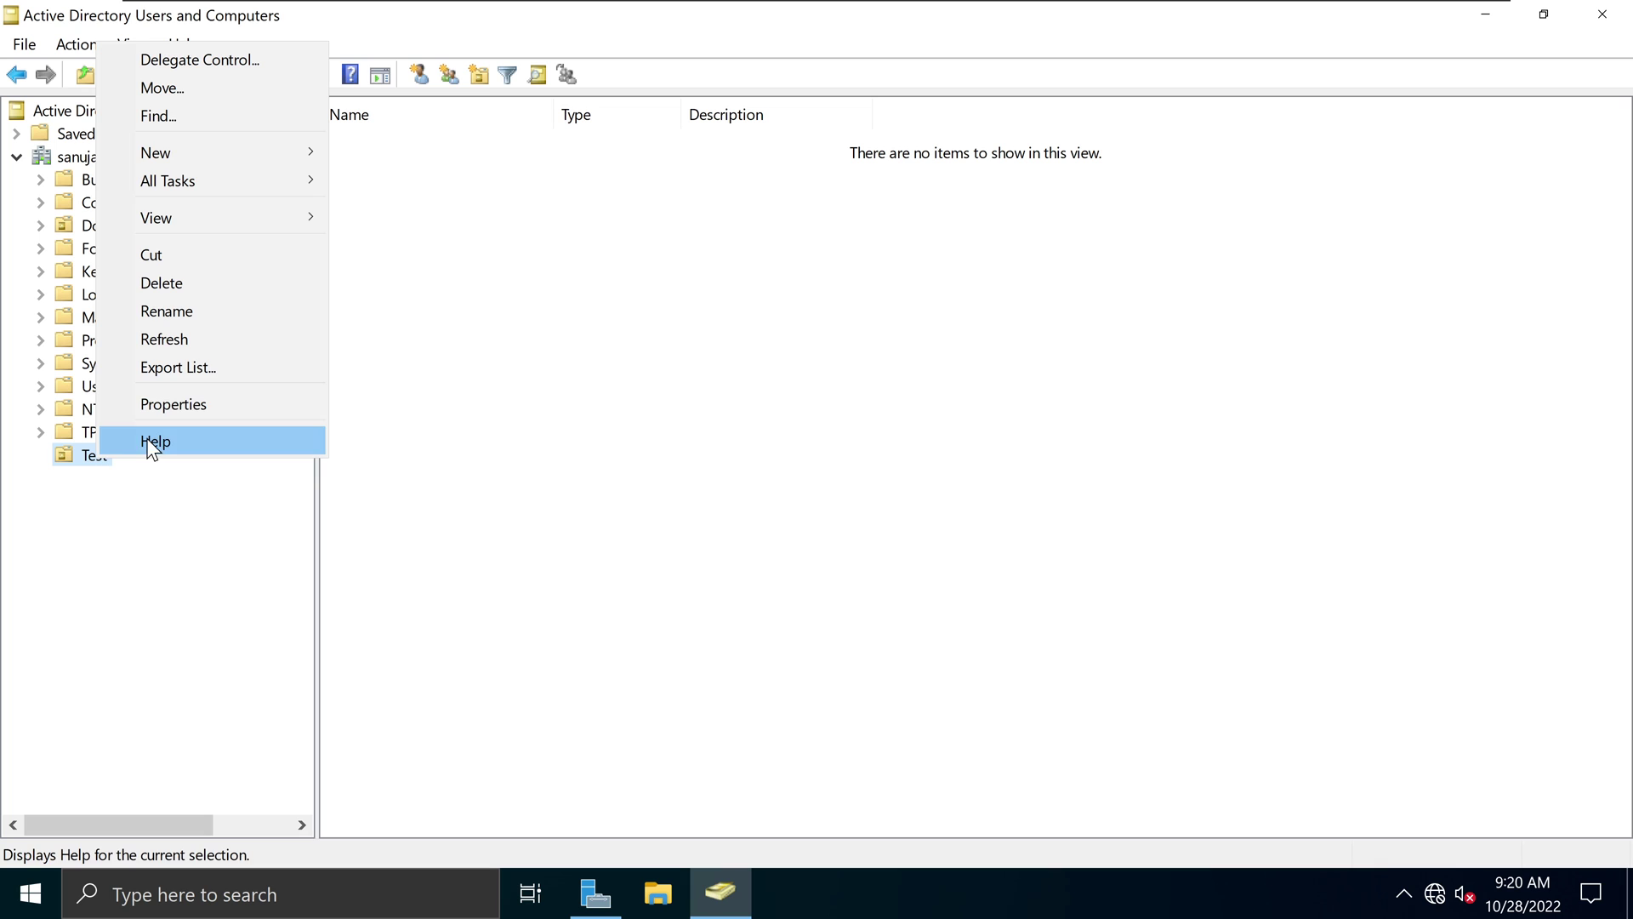
pyautogui.click(174, 284)
pyautogui.click(877, 614)
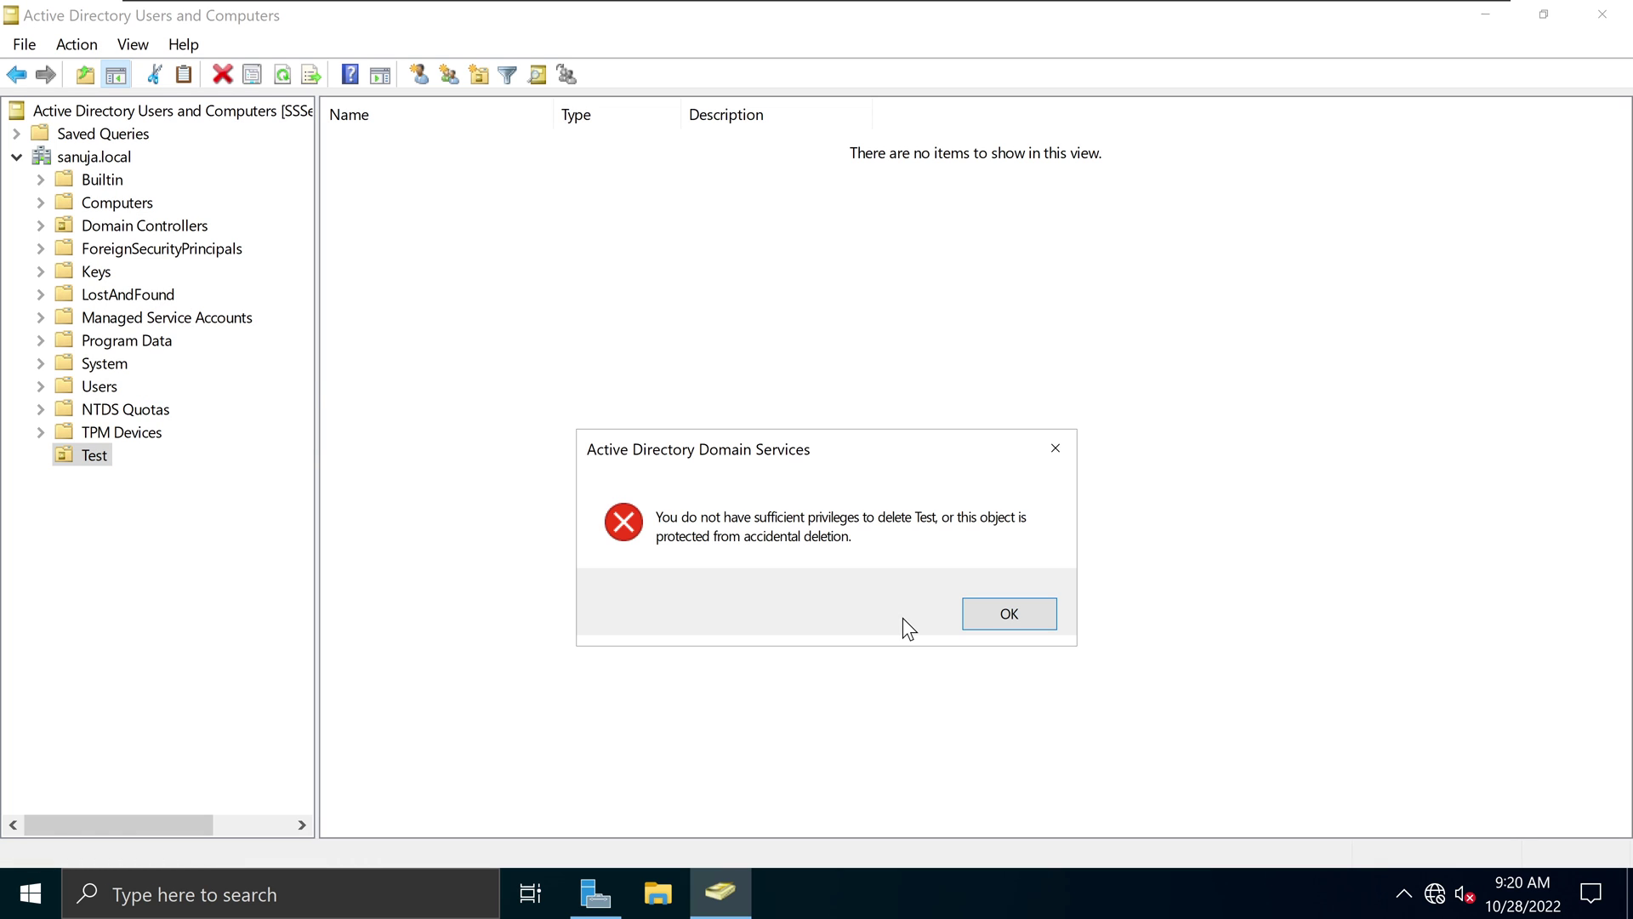
pyautogui.click(1055, 448)
pyautogui.click(132, 44)
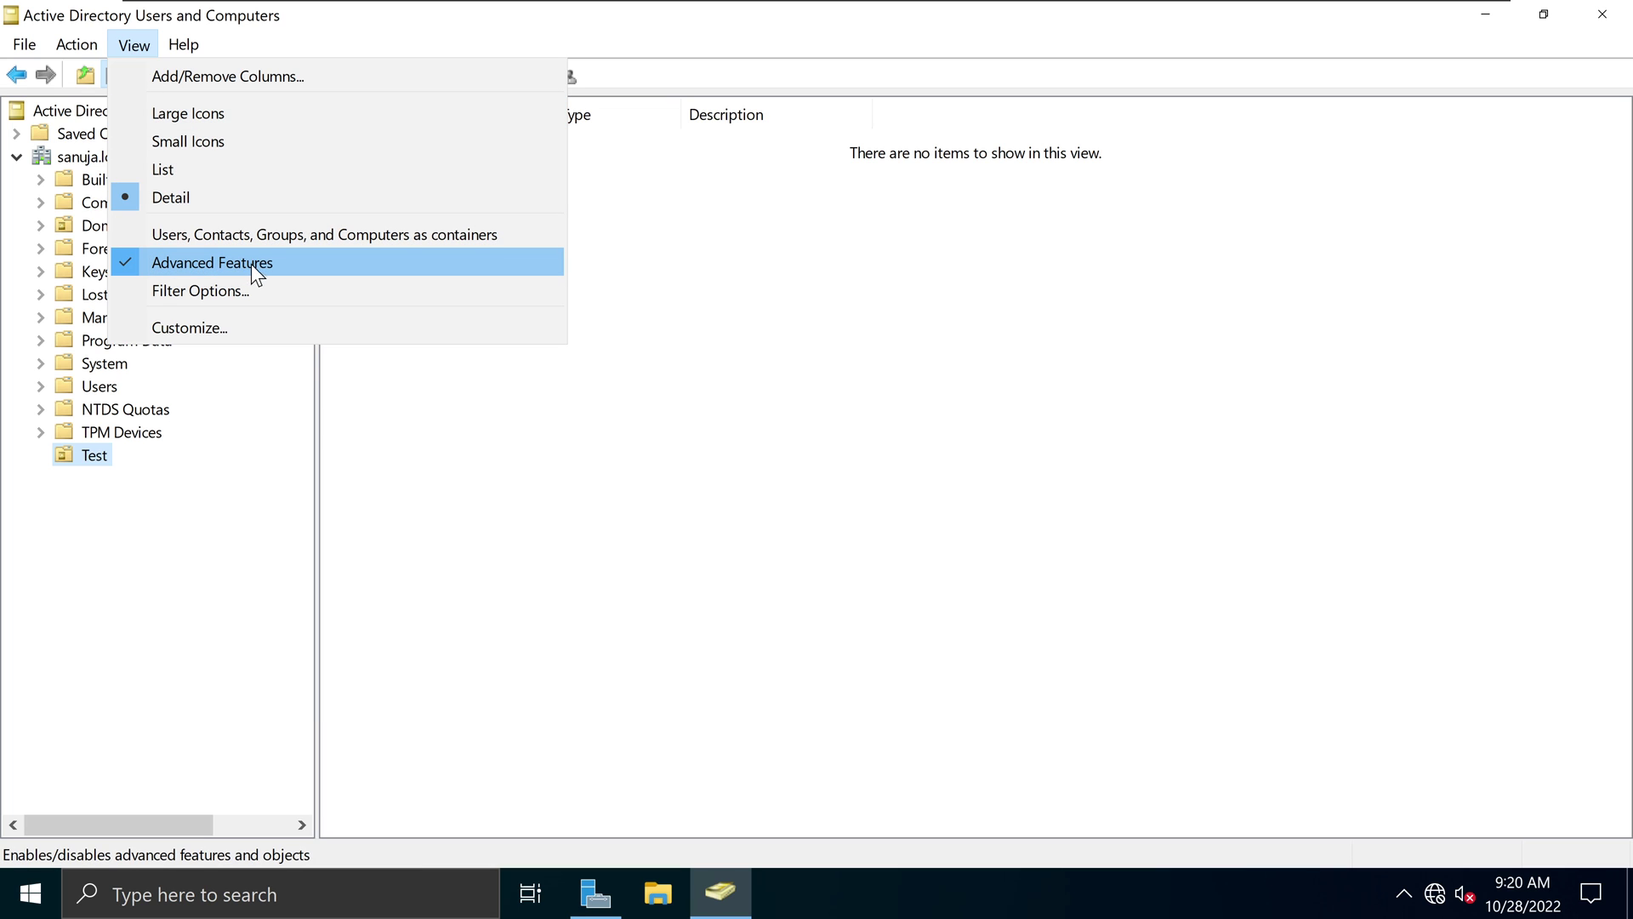
# - Clear accidental-deletion protection on the Test OU's Object tab, apply, and close Properties
pyautogui.rightClick(92, 457)
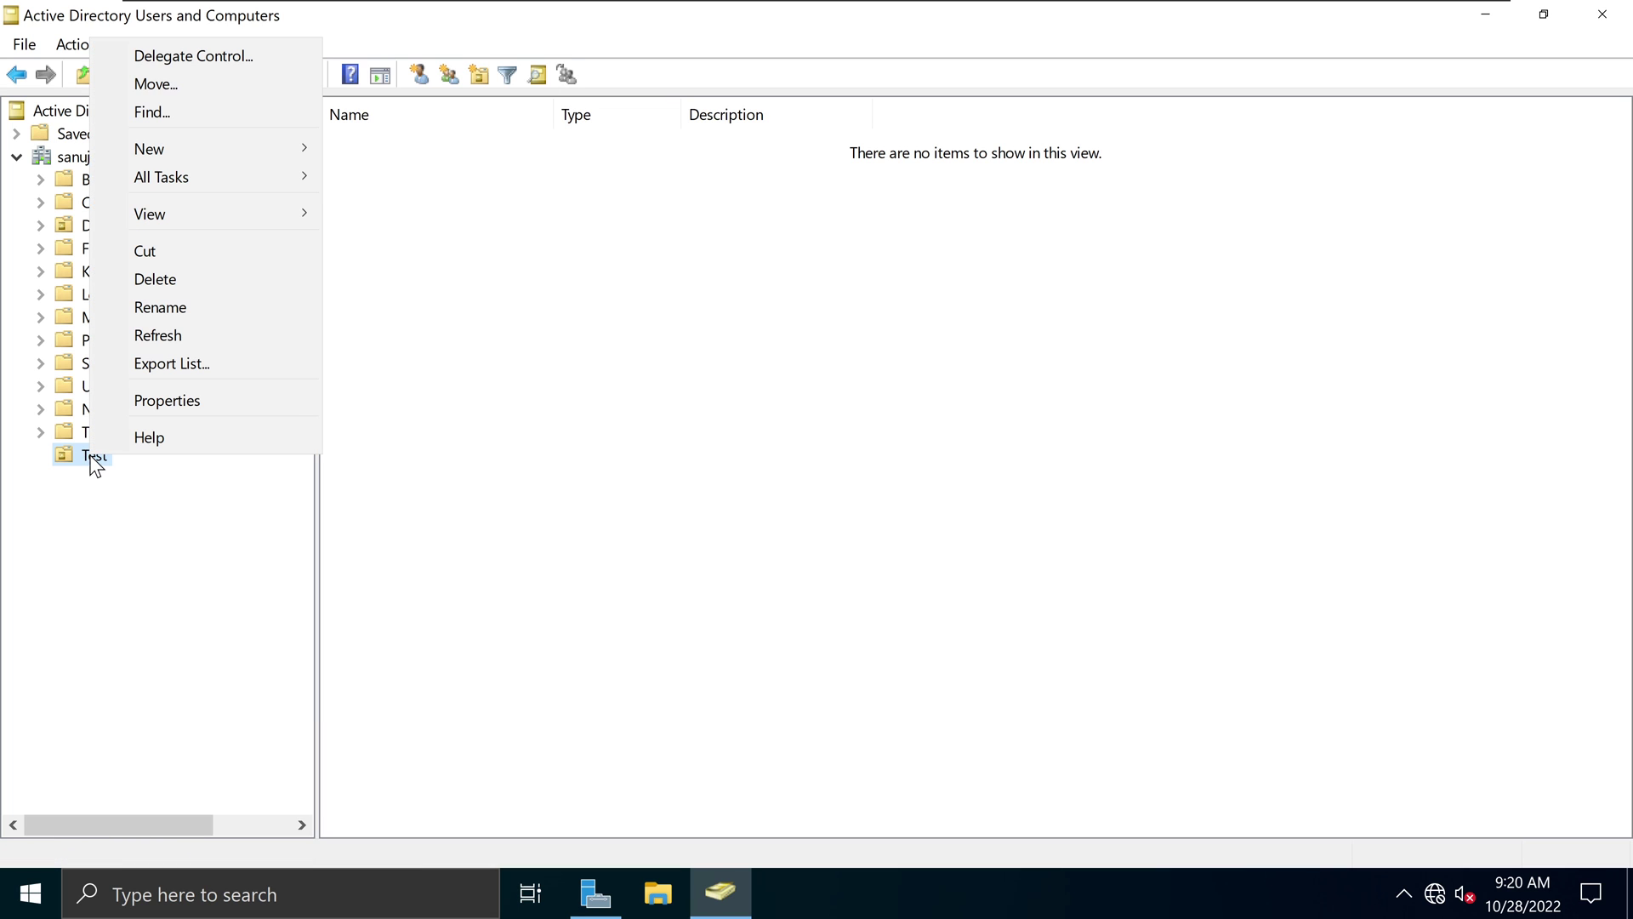
pyautogui.click(146, 399)
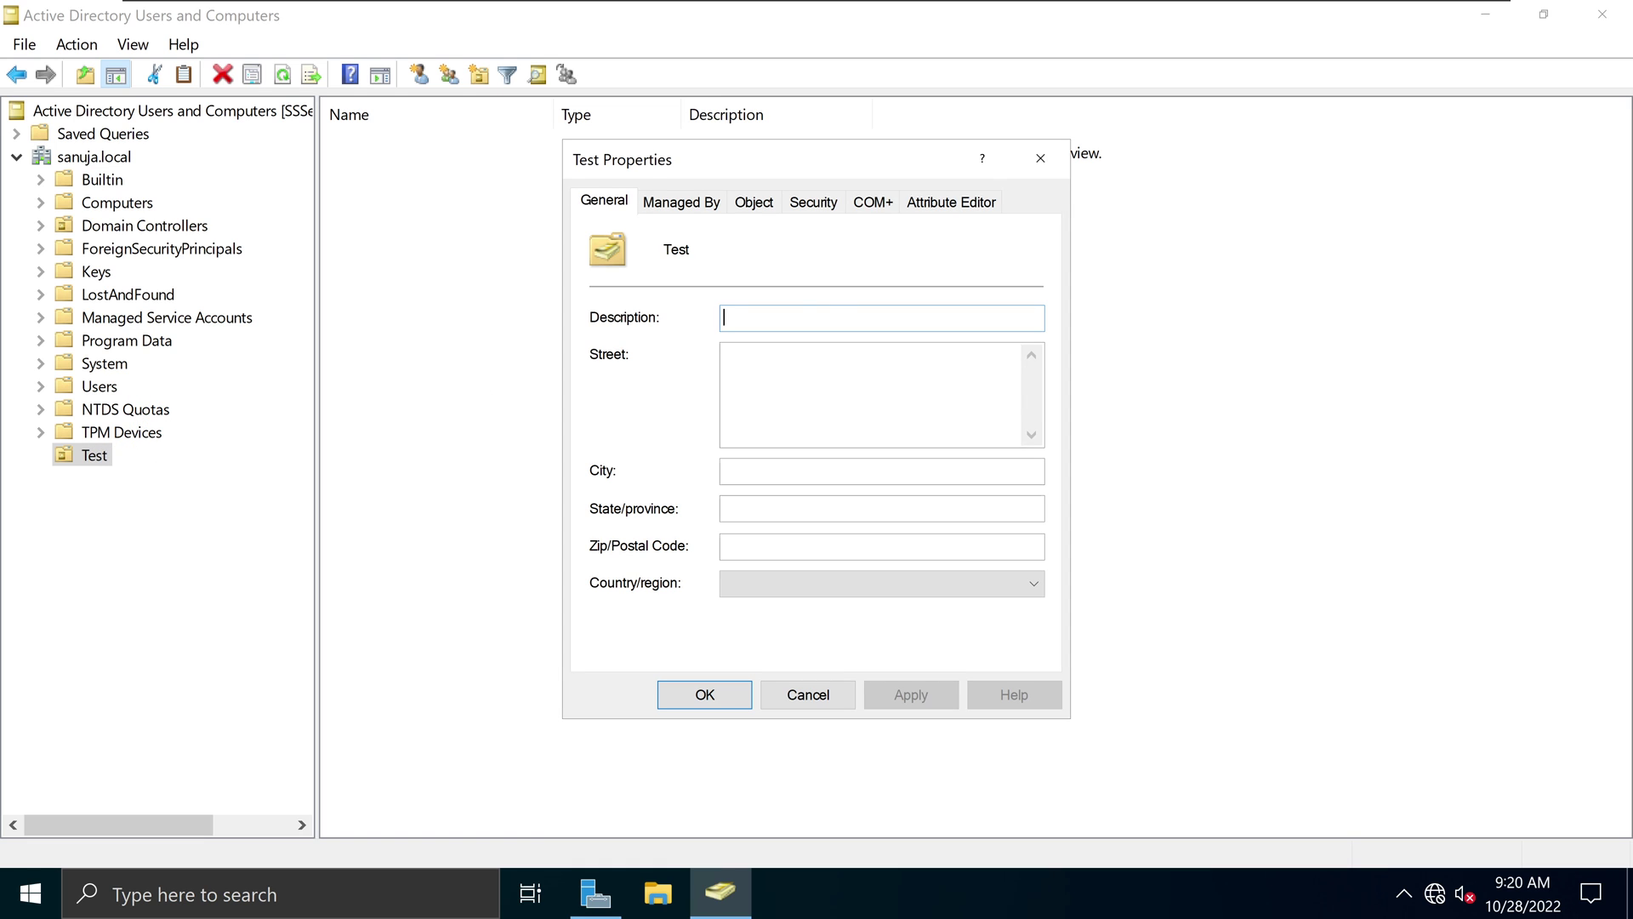
pyautogui.click(755, 204)
pyautogui.click(664, 516)
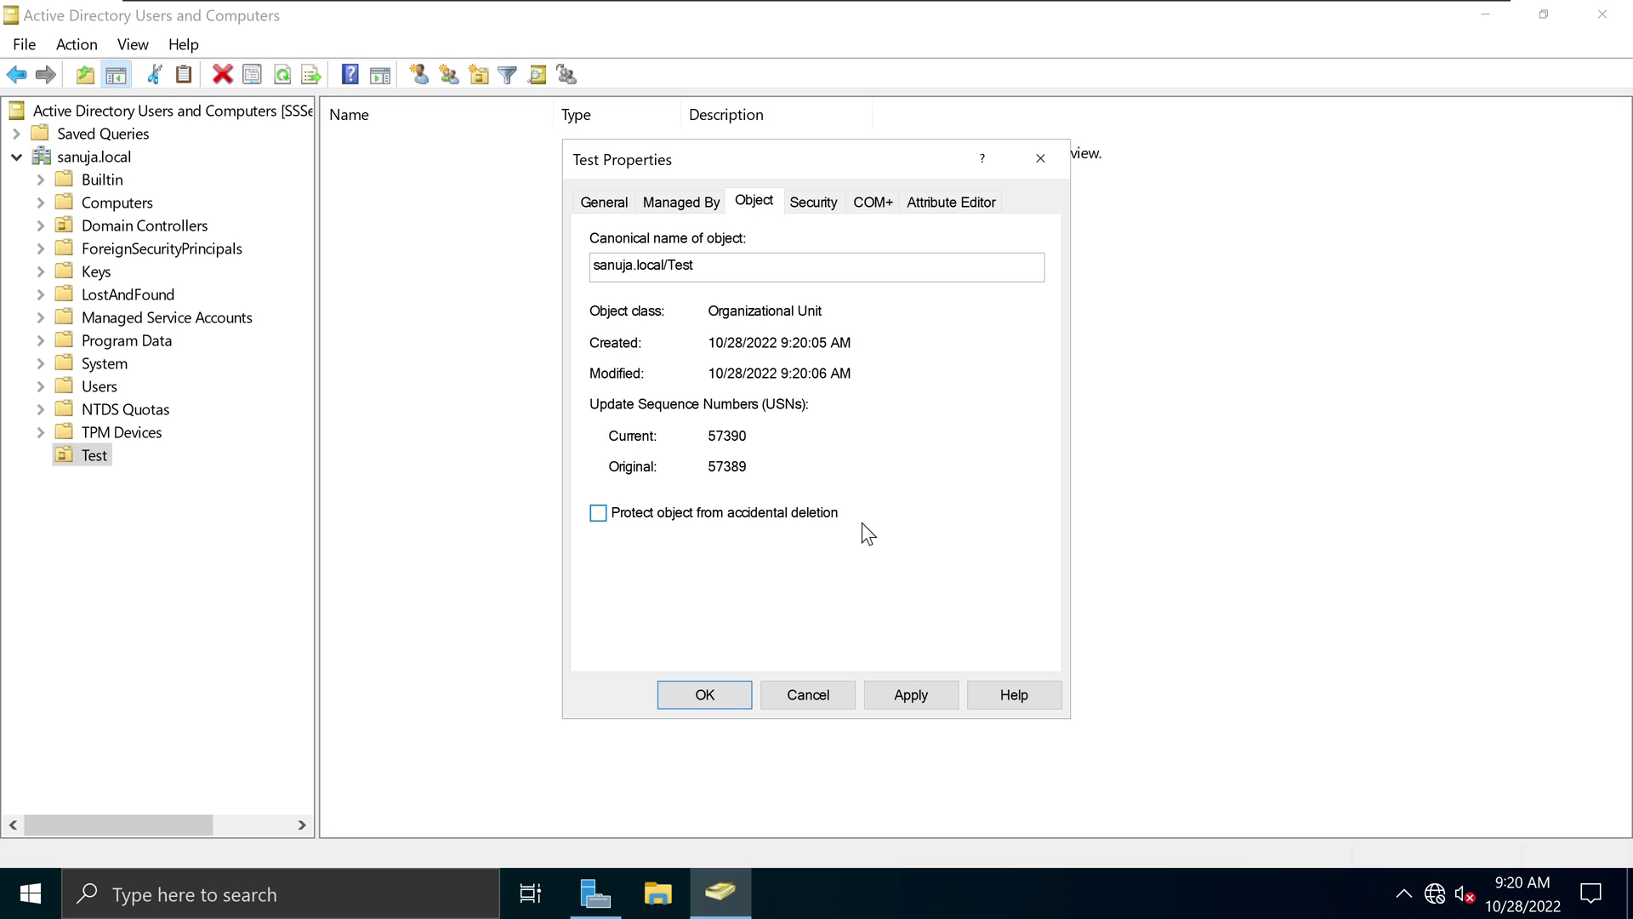
pyautogui.click(870, 699)
pyautogui.click(705, 694)
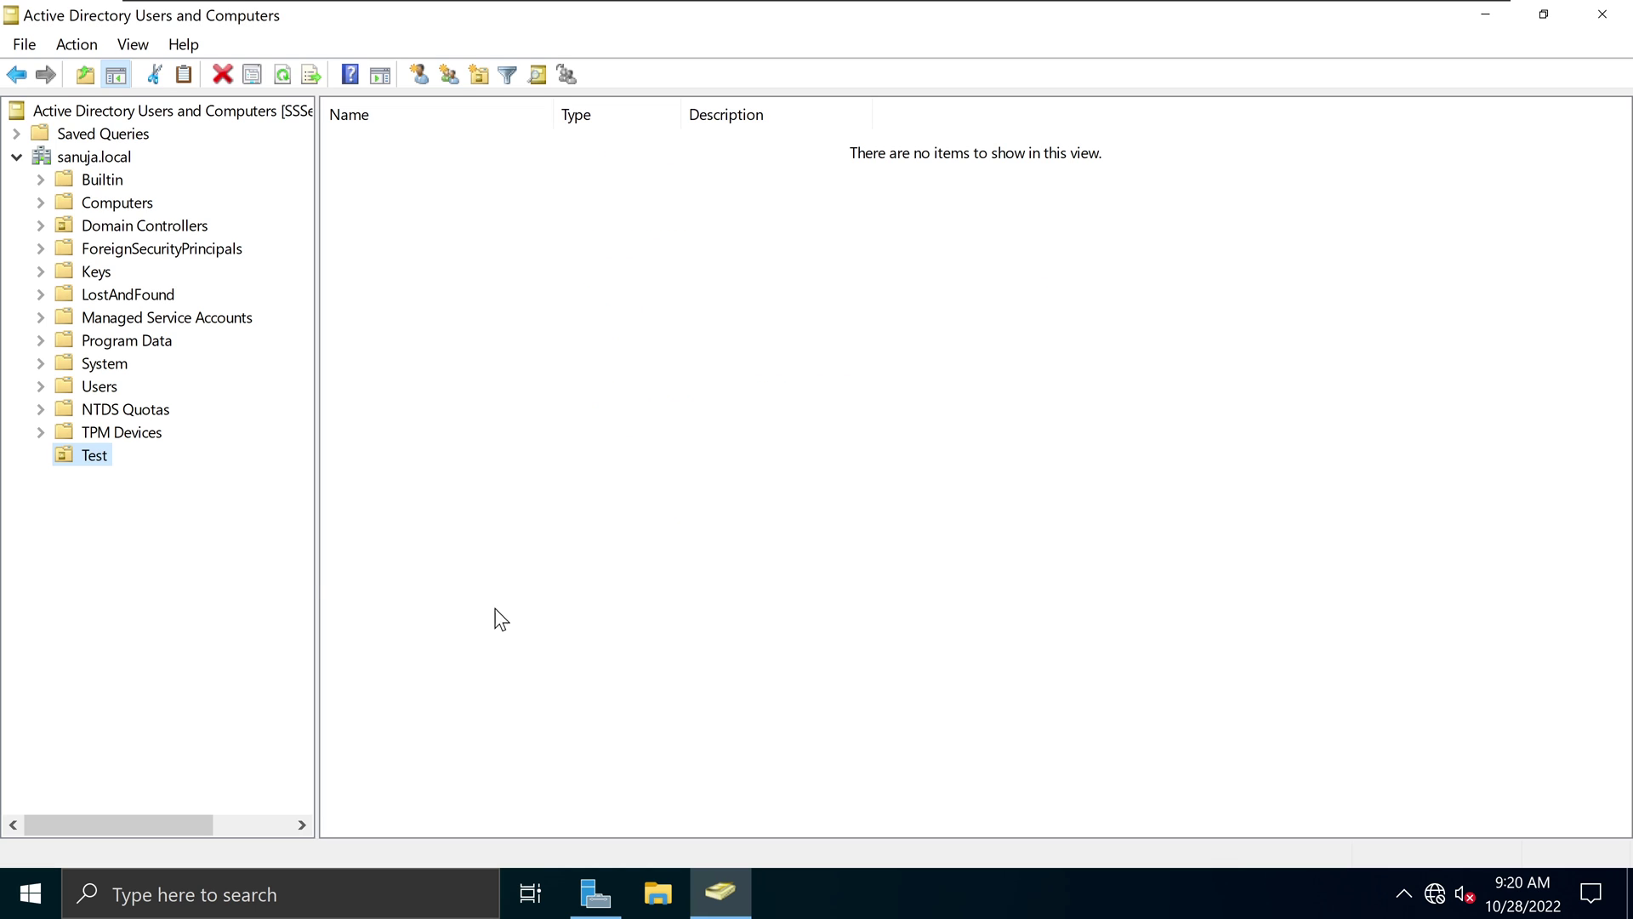
# - Delete the Test OU, confirming with Yes
pyautogui.rightClick(100, 457)
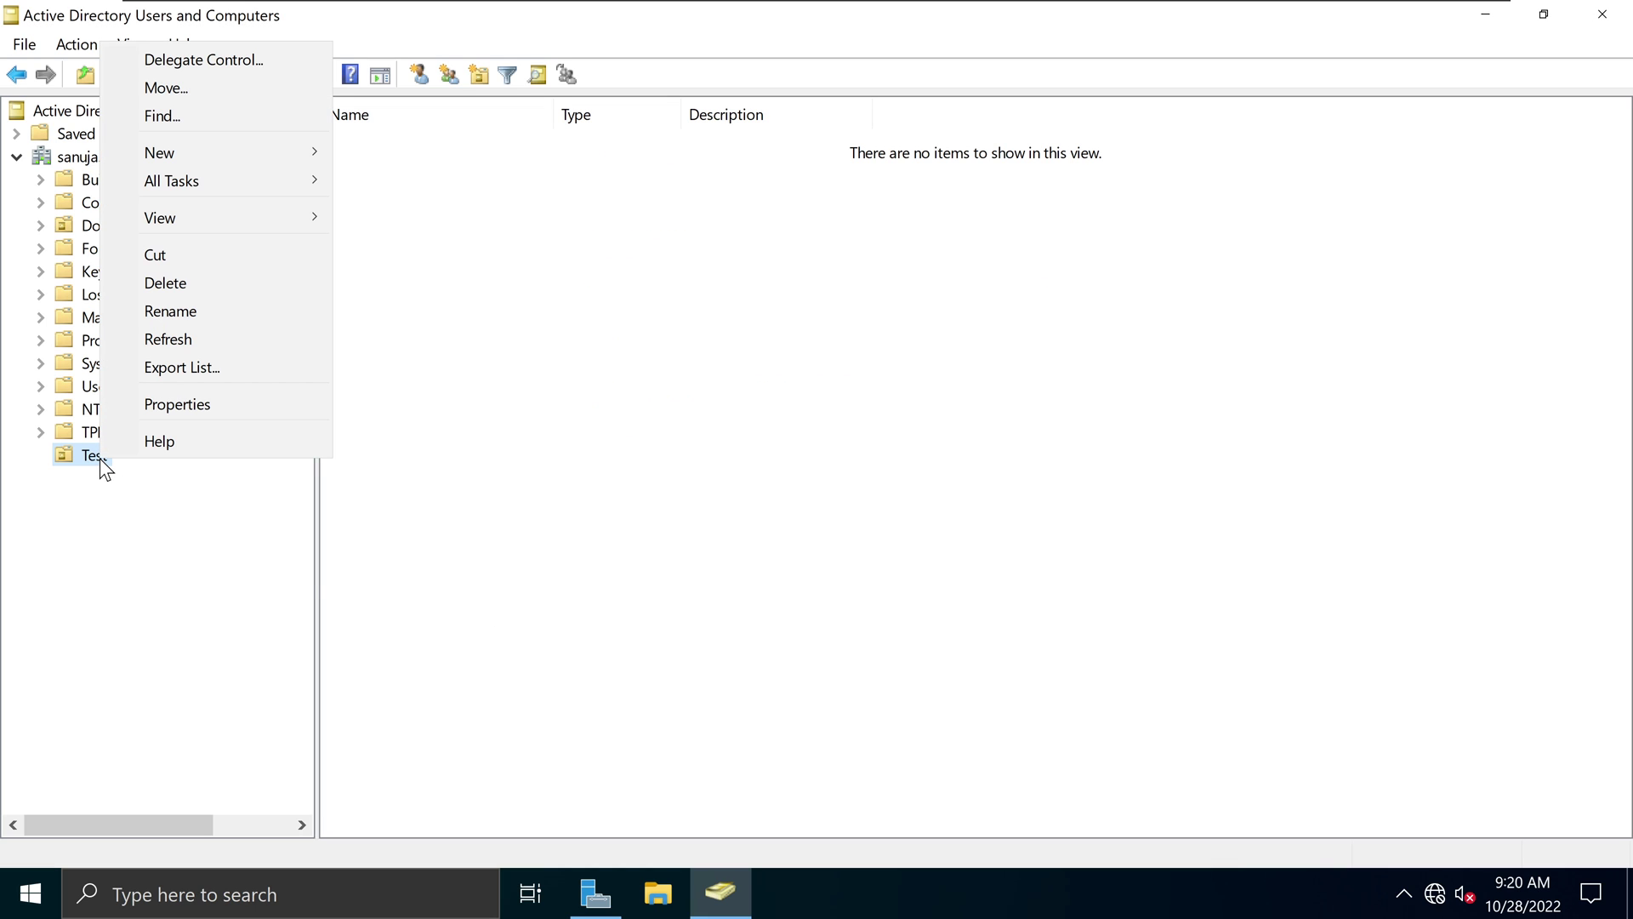
pyautogui.click(196, 283)
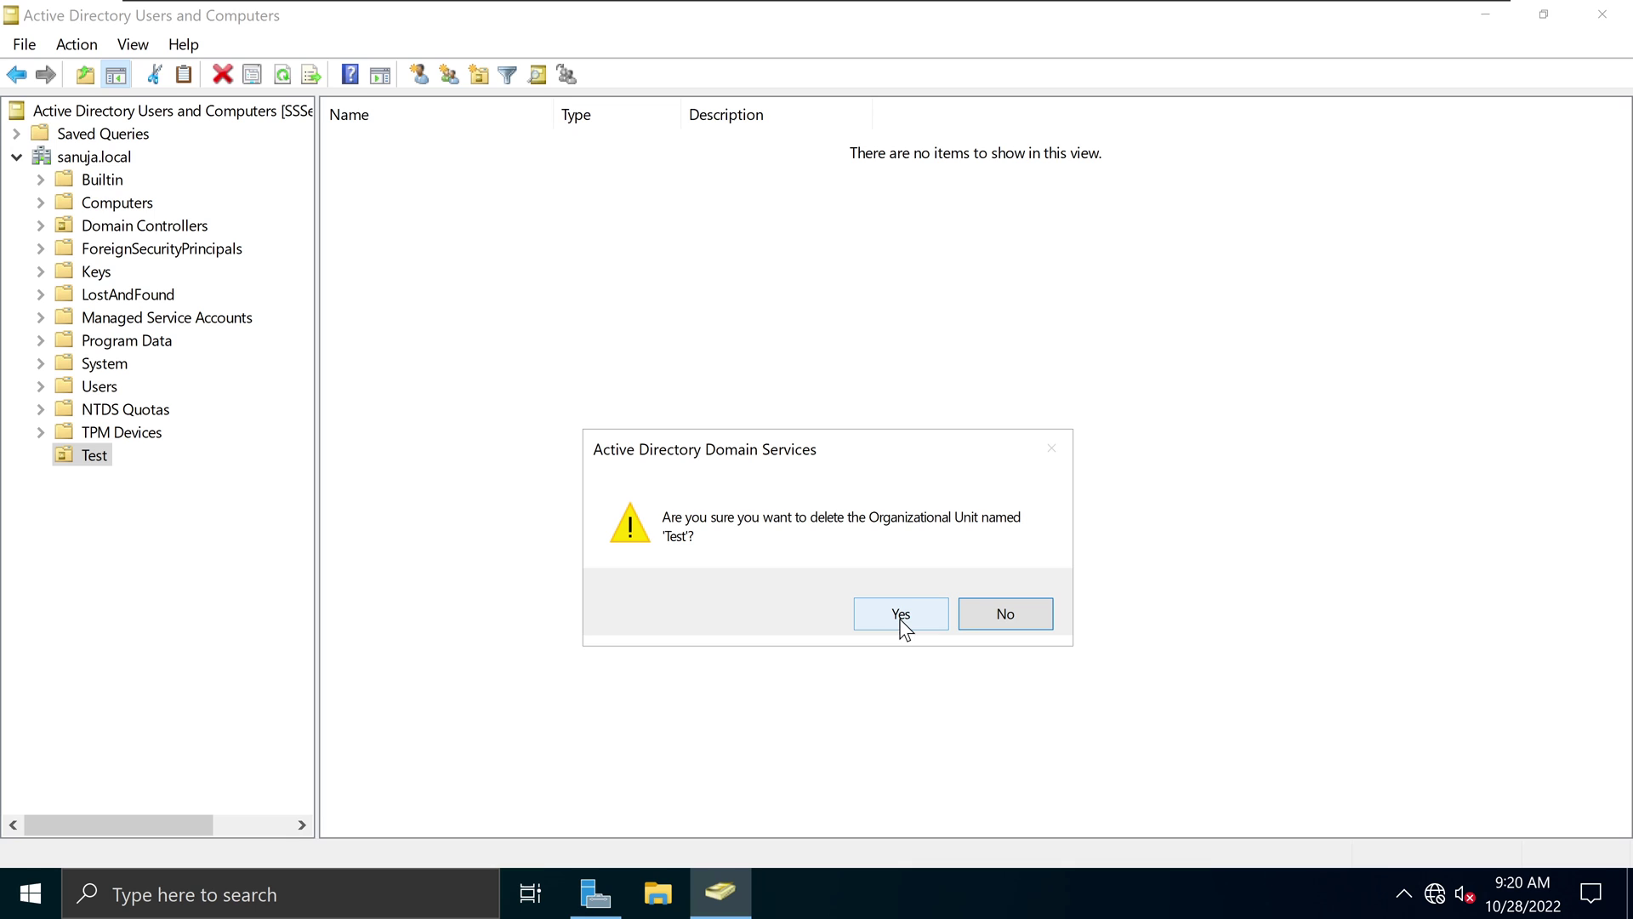
pyautogui.click(902, 614)
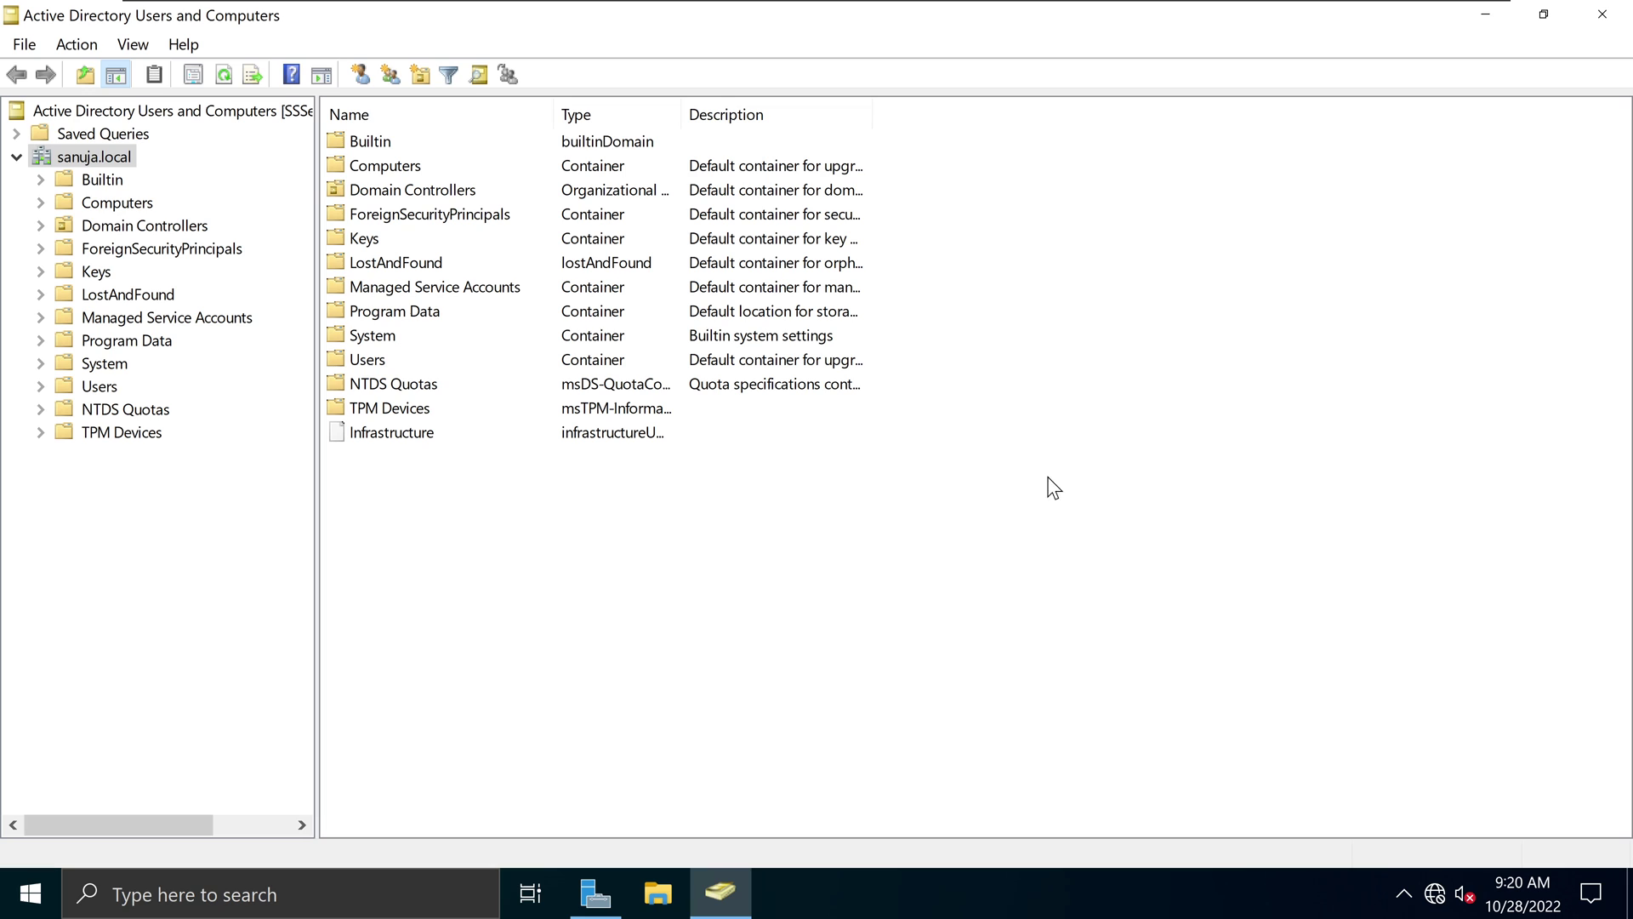
# - Uncheck View > Advanced Features to hide the system containers
pyautogui.click(134, 42)
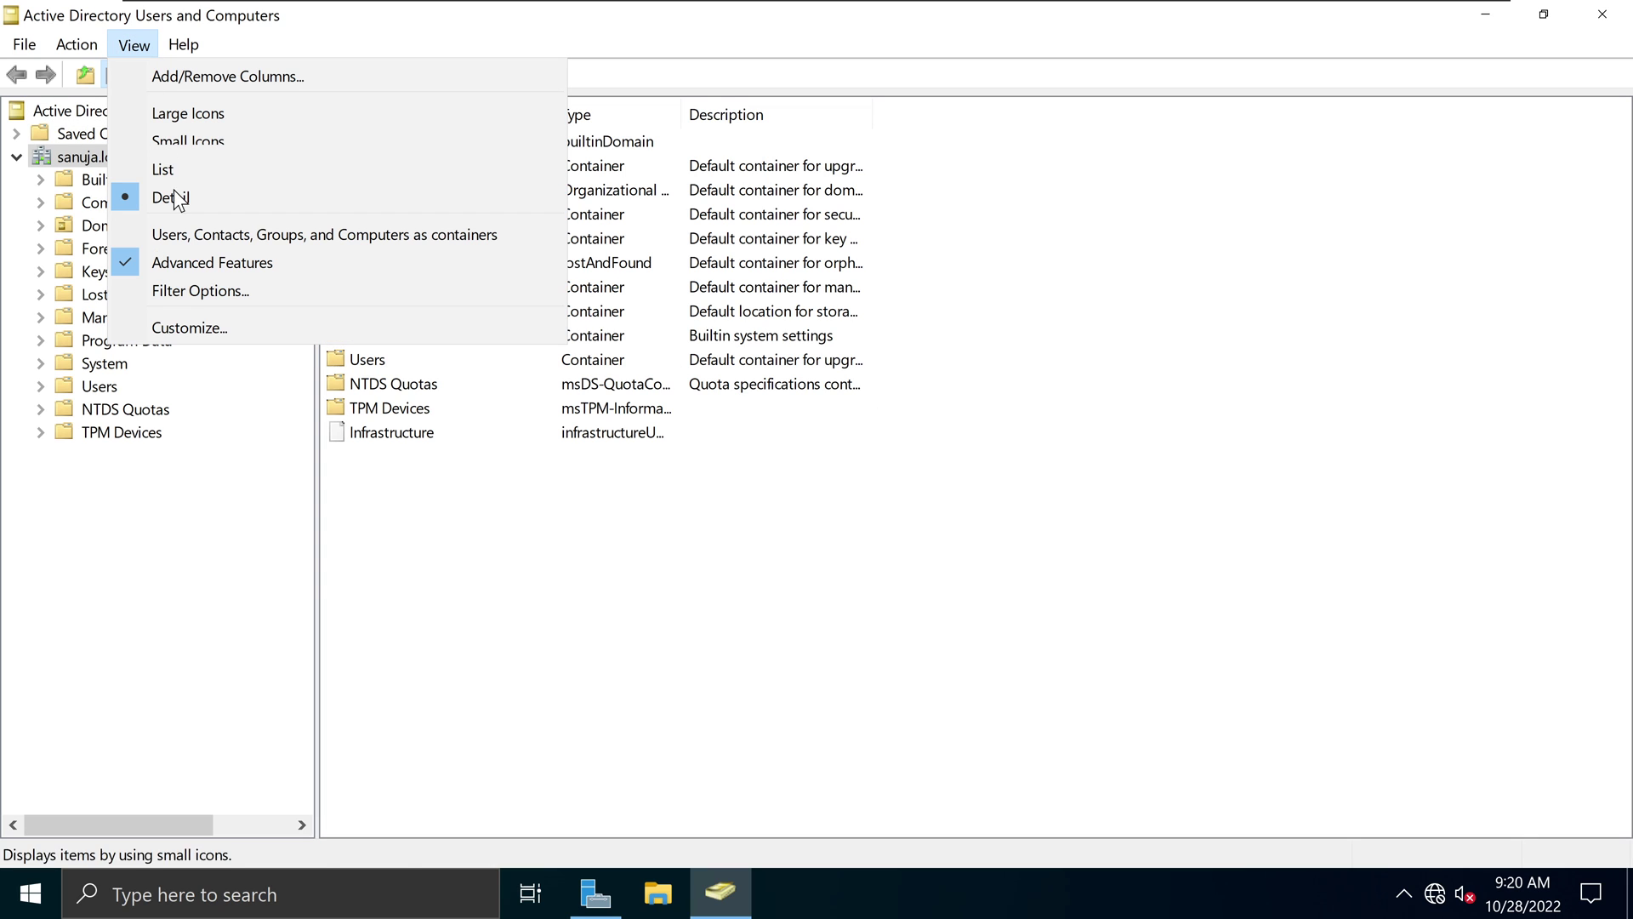
pyautogui.click(183, 262)
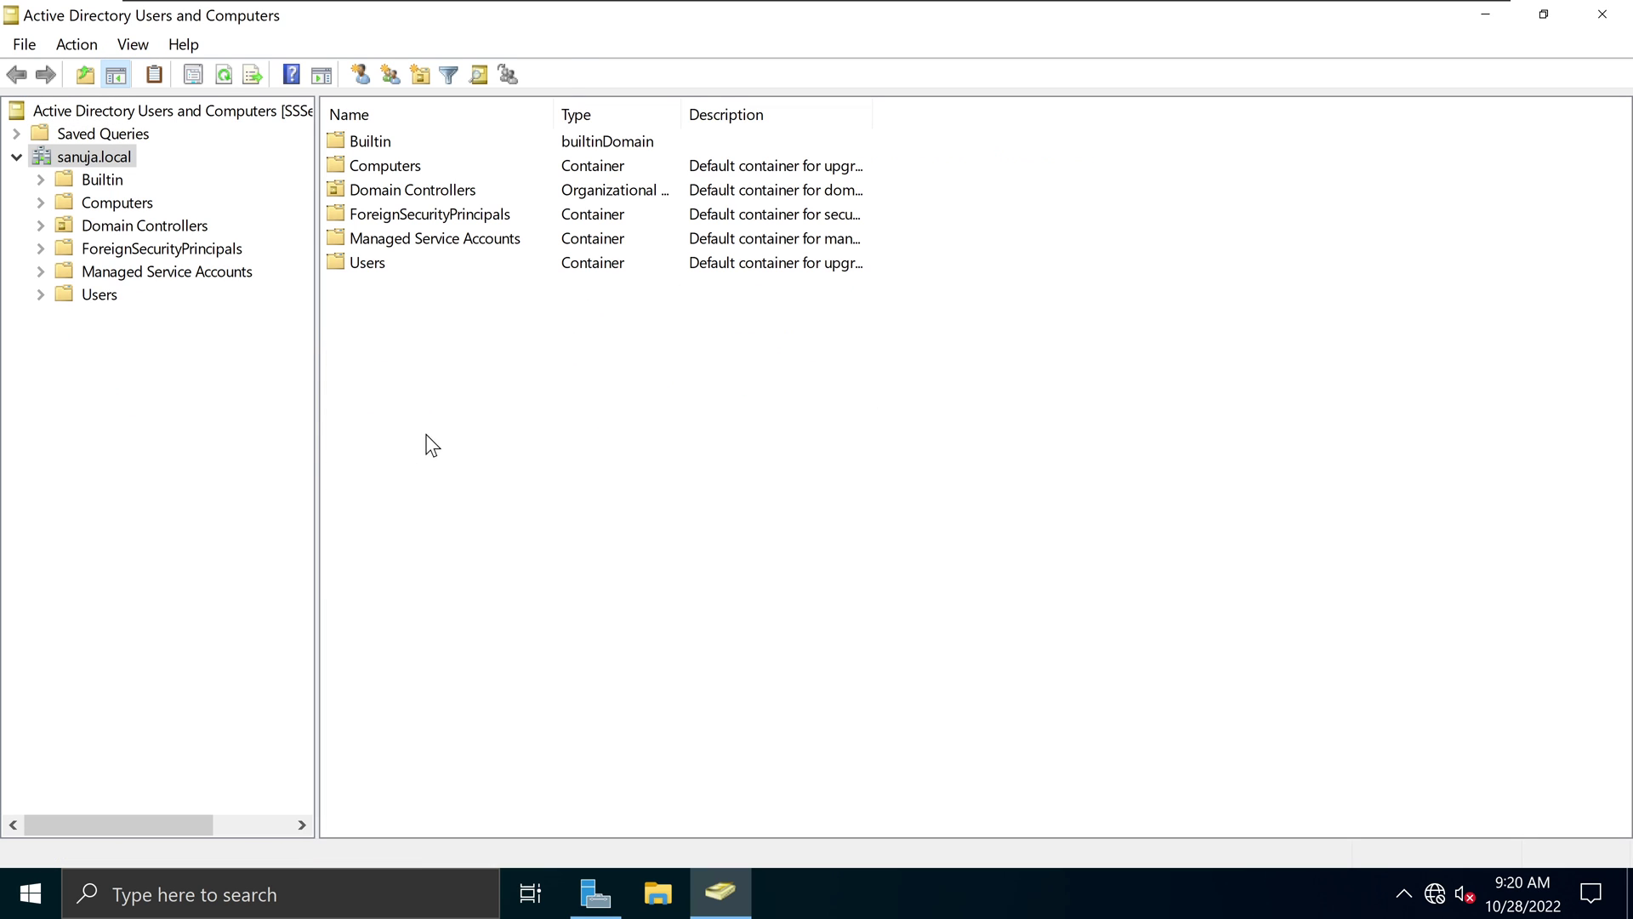